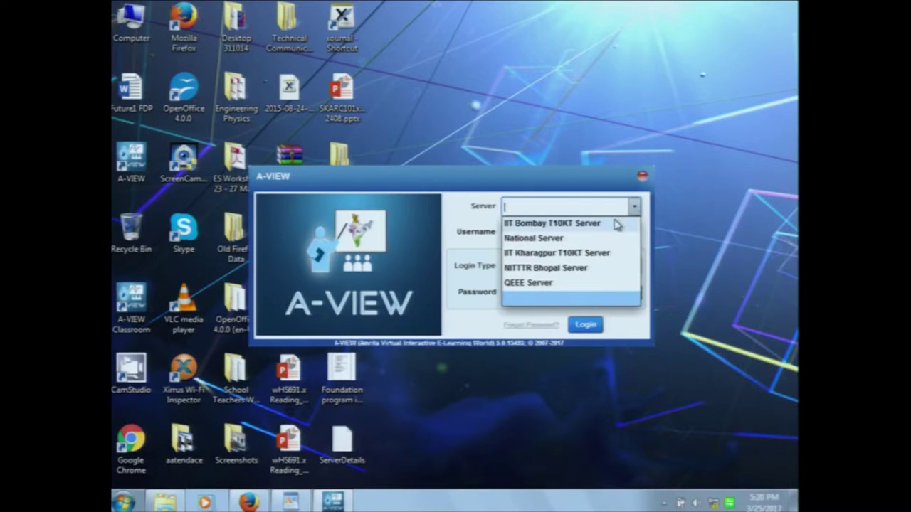
# - Log in to the IIT Bombay T10KT Server with the username tteacher and the account password, using the Normal login type
pyautogui.click(616, 225)
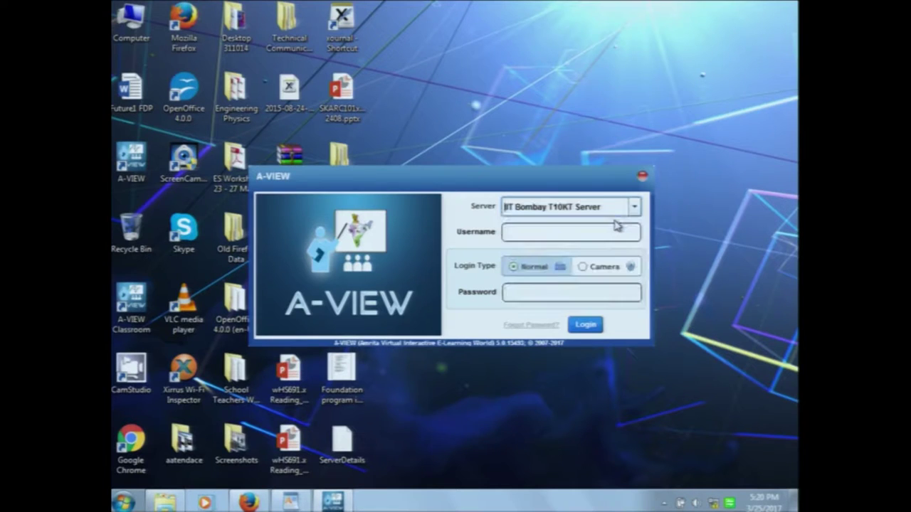
pyautogui.click(579, 230)
pyautogui.write('T')
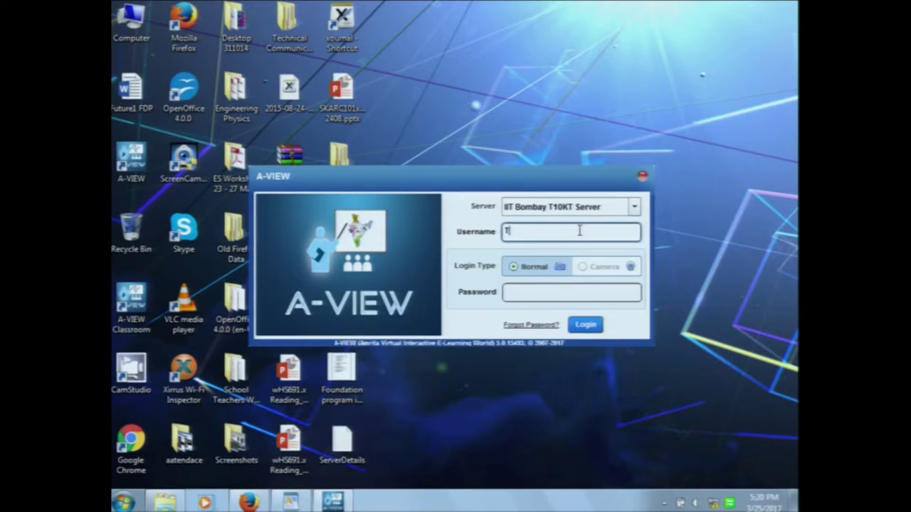
pyautogui.press('BackSpace')
pyautogui.write('teacher')
pyautogui.press('Tab')
pyautogui.write('********')
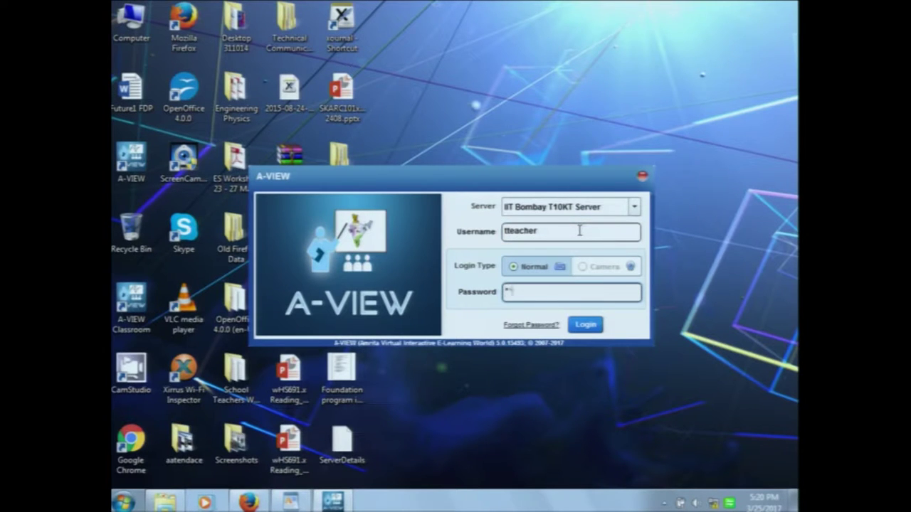
pyautogui.write('*****')
pyautogui.click(587, 328)
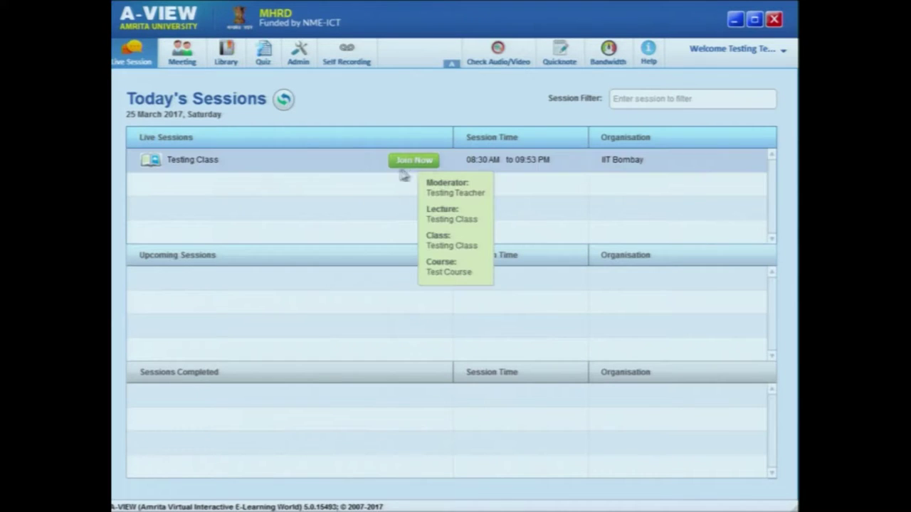
# - Join the live Testing Class session and open the audio/video streaming settings
pyautogui.click(421, 168)
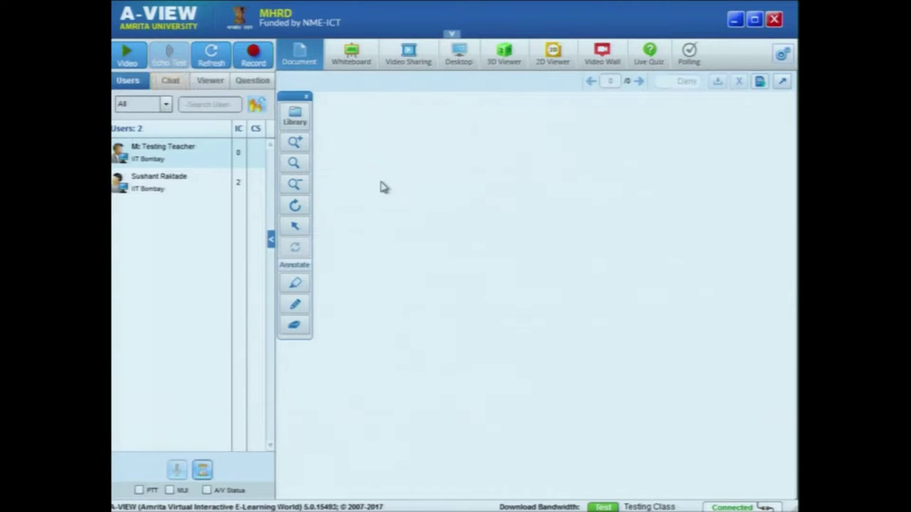
pyautogui.moveTo(184, 158)
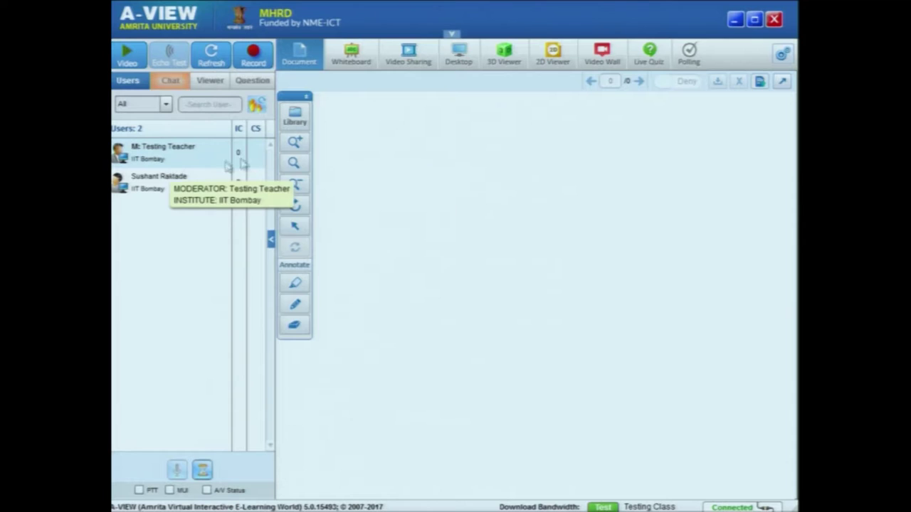
pyautogui.moveTo(240, 170)
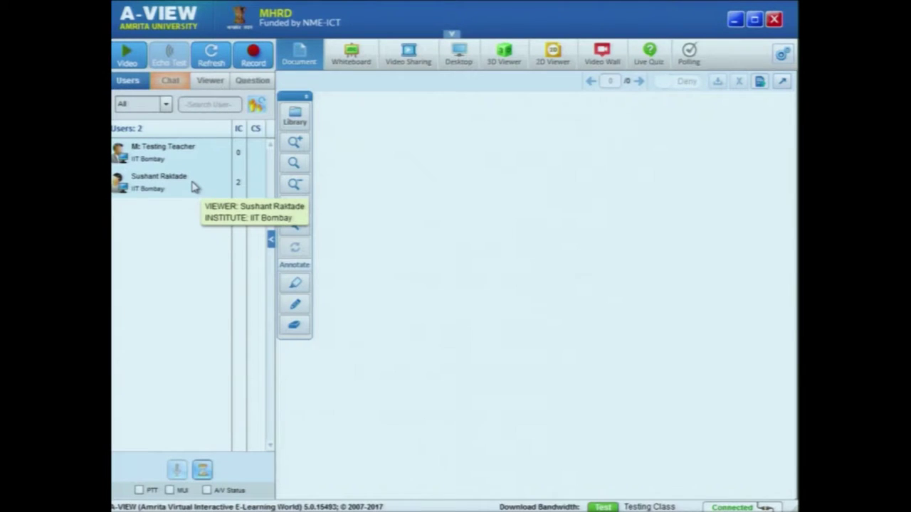
pyautogui.click(126, 63)
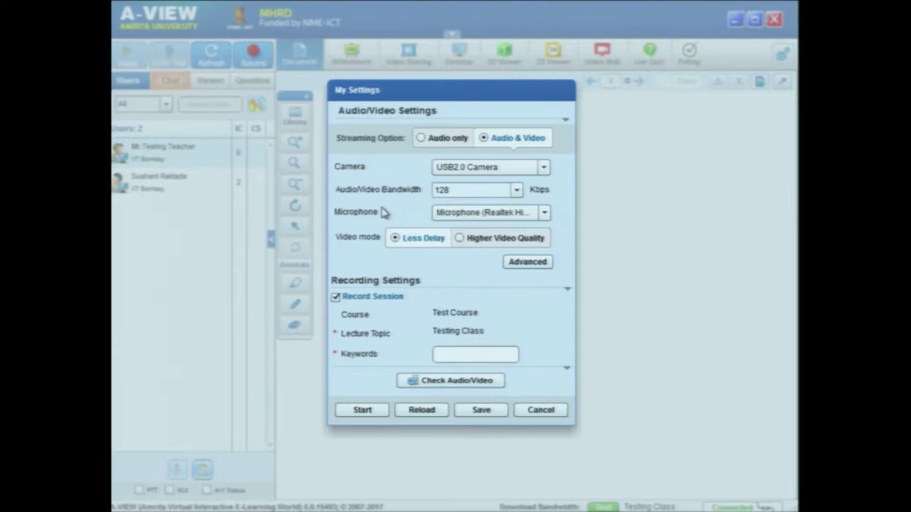
# - Open the audio/video check, run and stop the microphone test, and view the available microphones
pyautogui.click(459, 384)
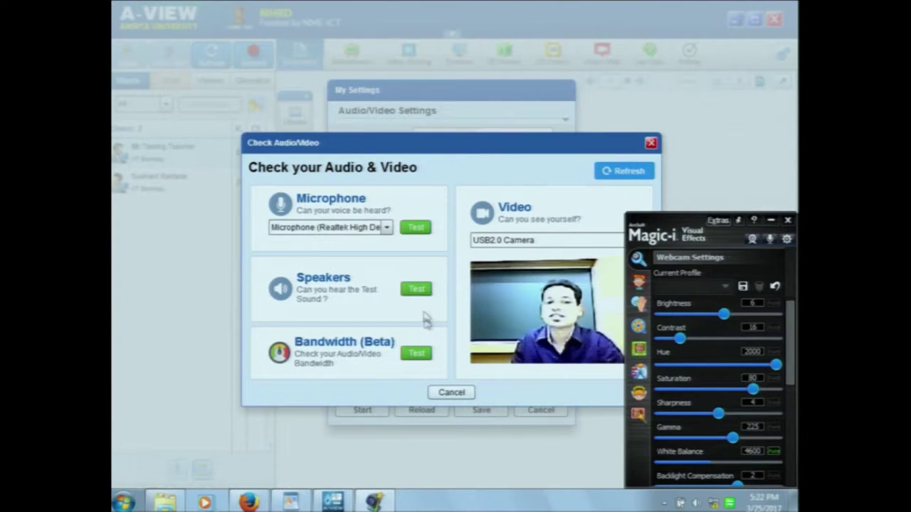
pyautogui.click(415, 228)
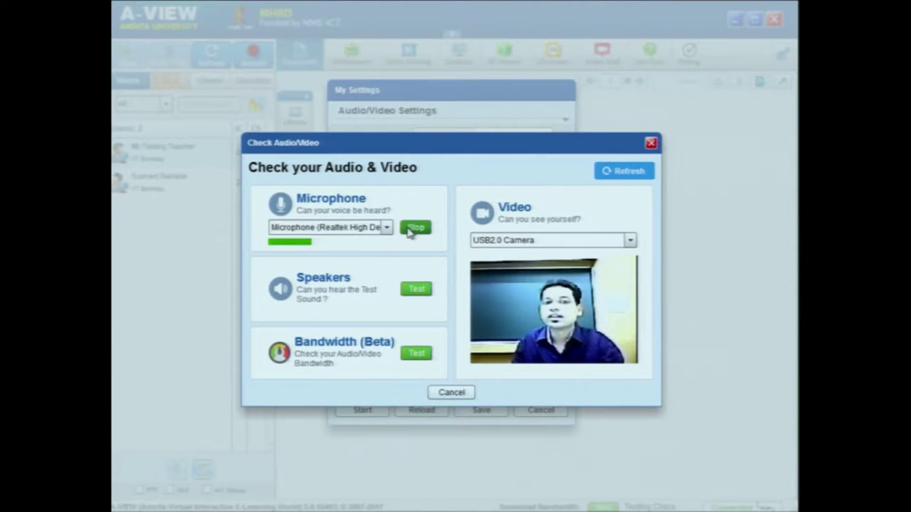
pyautogui.click(416, 227)
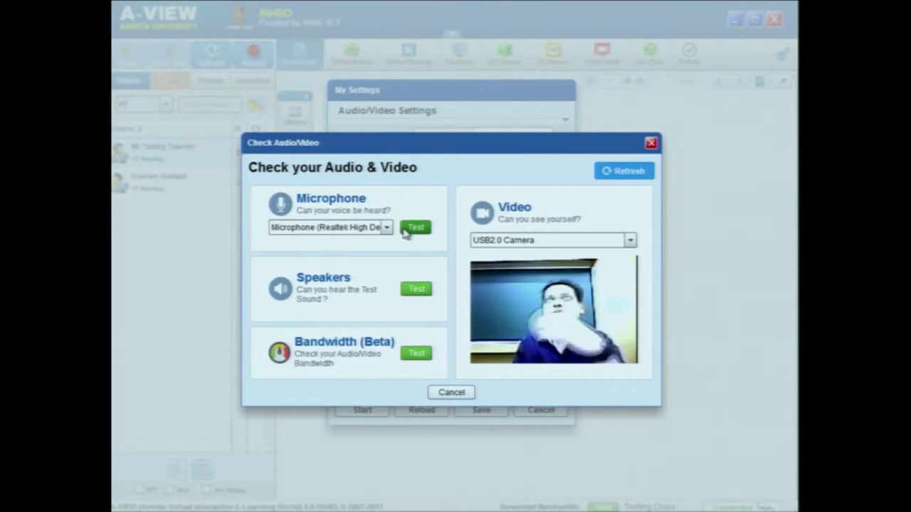
pyautogui.click(387, 229)
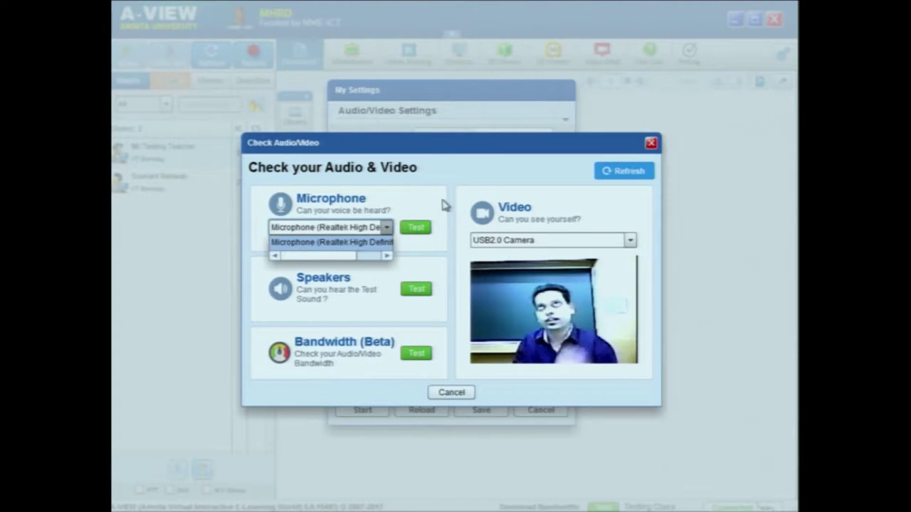
pyautogui.click(453, 230)
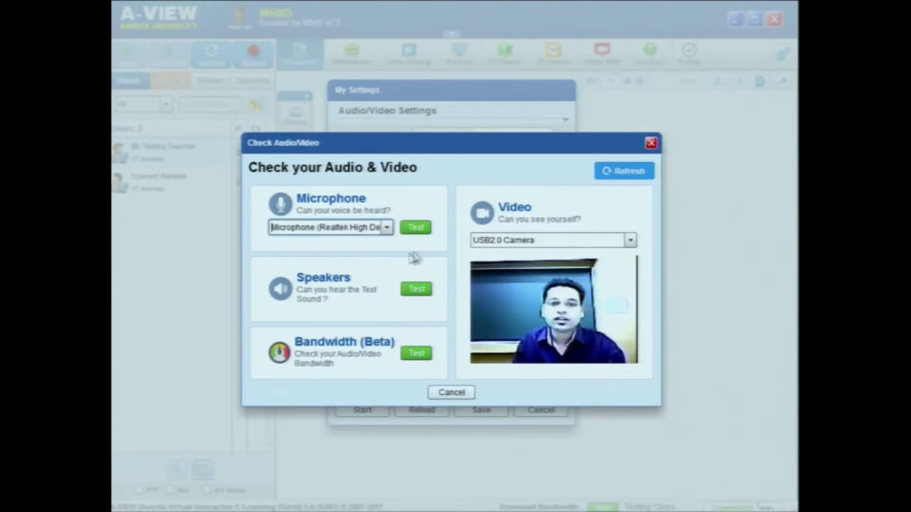
# - Run and stop the speaker test, and start the bandwidth test
pyautogui.click(414, 290)
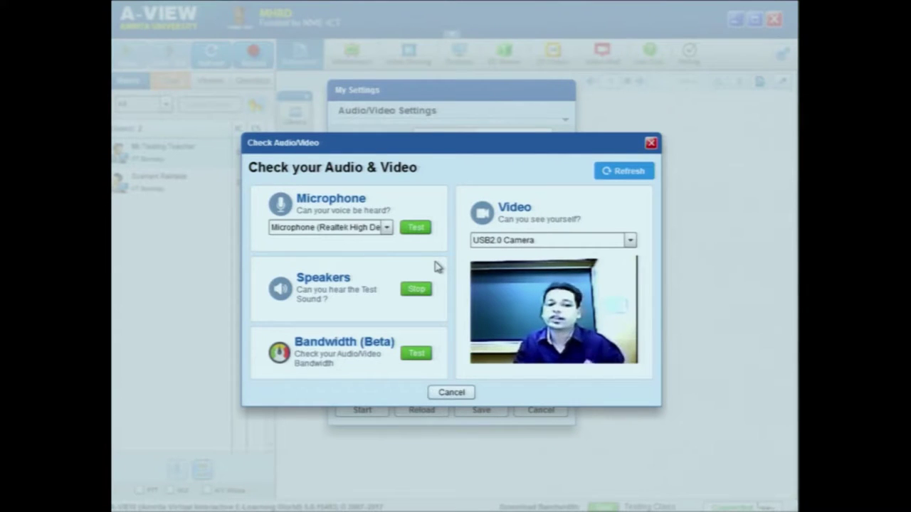
pyautogui.click(418, 288)
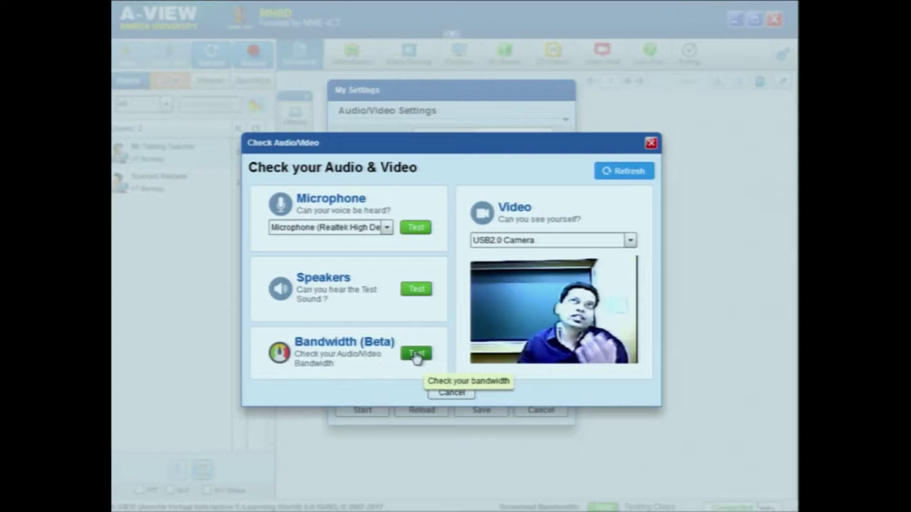
pyautogui.click(416, 358)
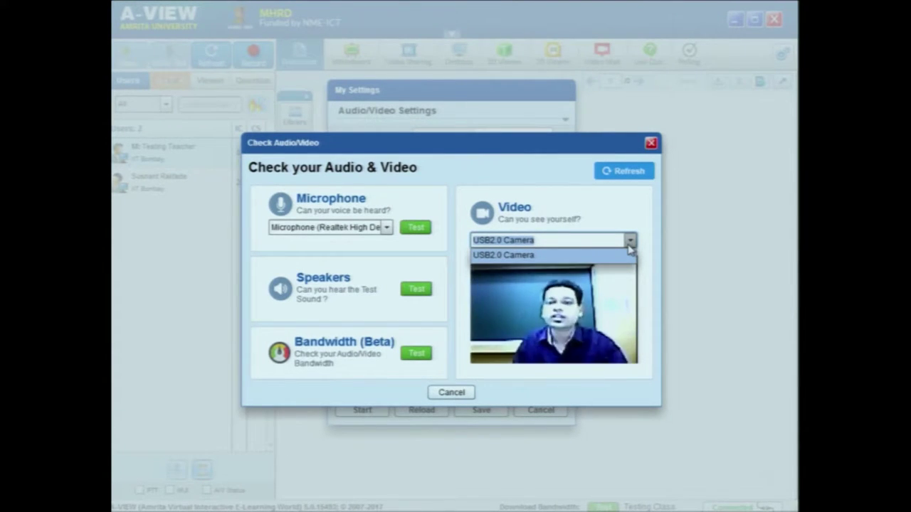
# - View the available cameras, refresh the audio/video check and close it
pyautogui.click(629, 246)
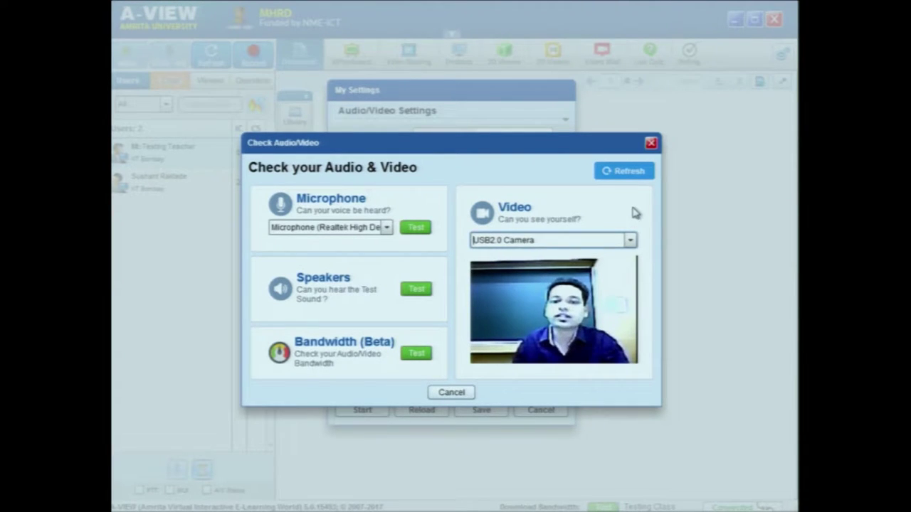
pyautogui.click(632, 171)
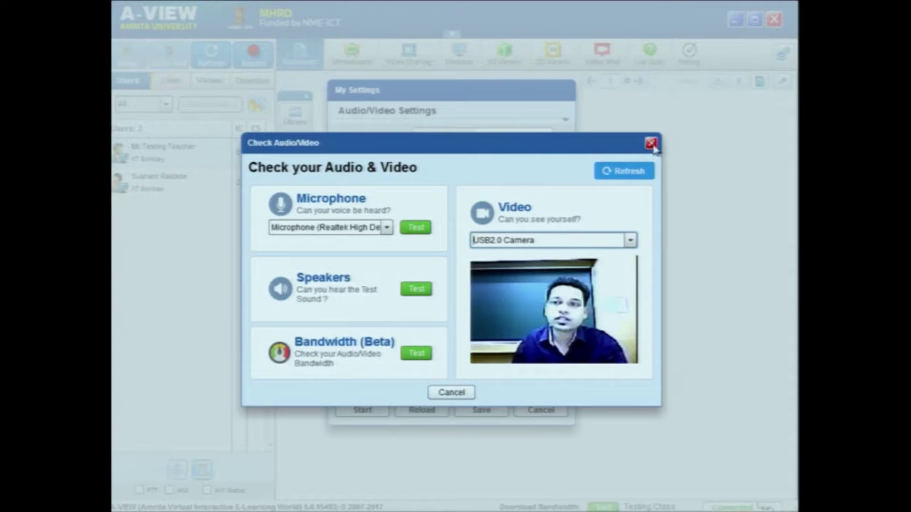
pyautogui.click(651, 145)
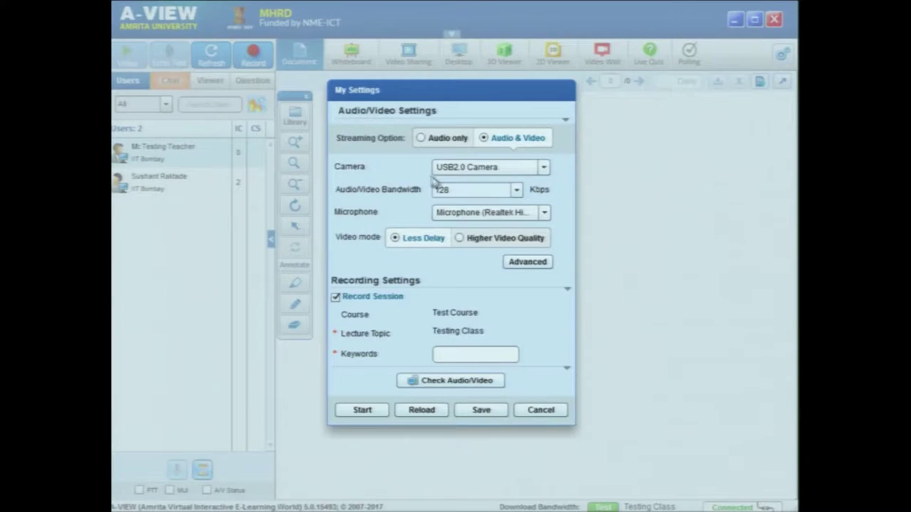
# - View the camera and microphone choices in the streaming settings, keeping the USB2.0 Camera and the Realtek microphone
pyautogui.click(494, 170)
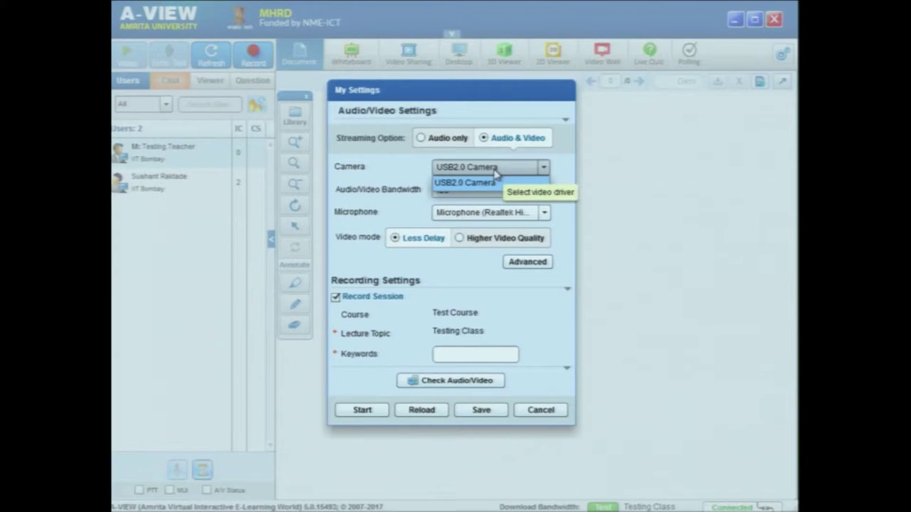
pyautogui.click(490, 211)
pyautogui.click(488, 213)
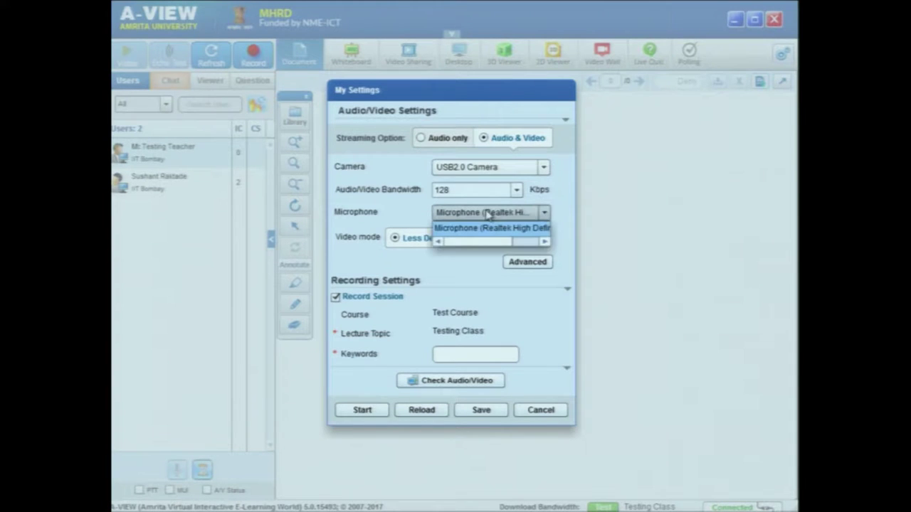
pyautogui.click(418, 205)
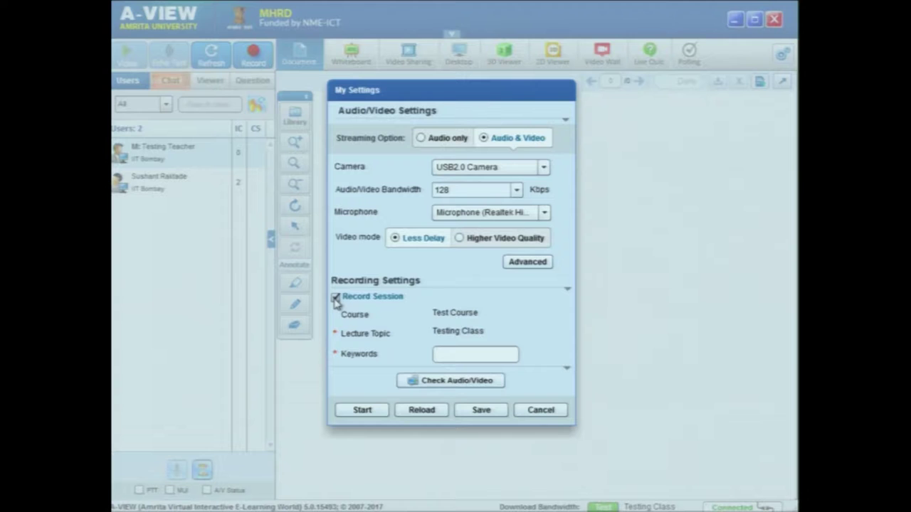
# - Start the audio and video stream with Record Session enabled, and close the Magic-i webcam effects window
pyautogui.click(336, 298)
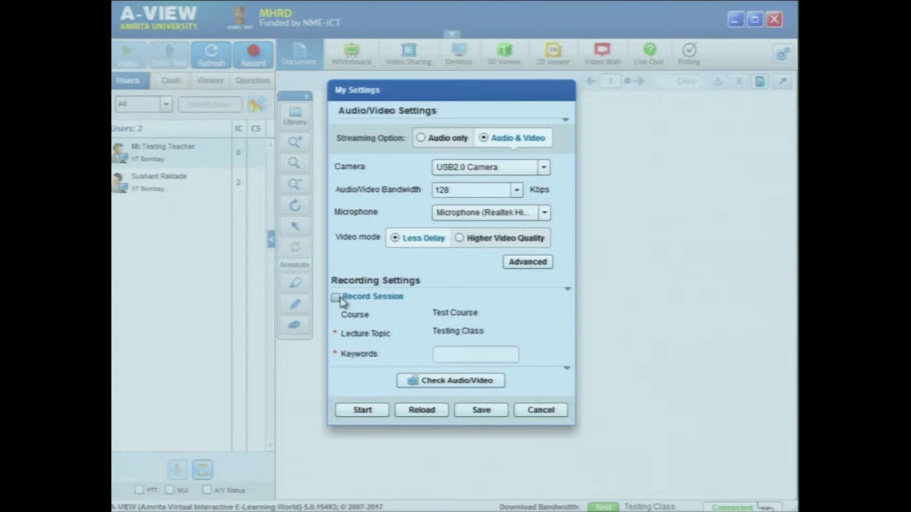
pyautogui.click(335, 298)
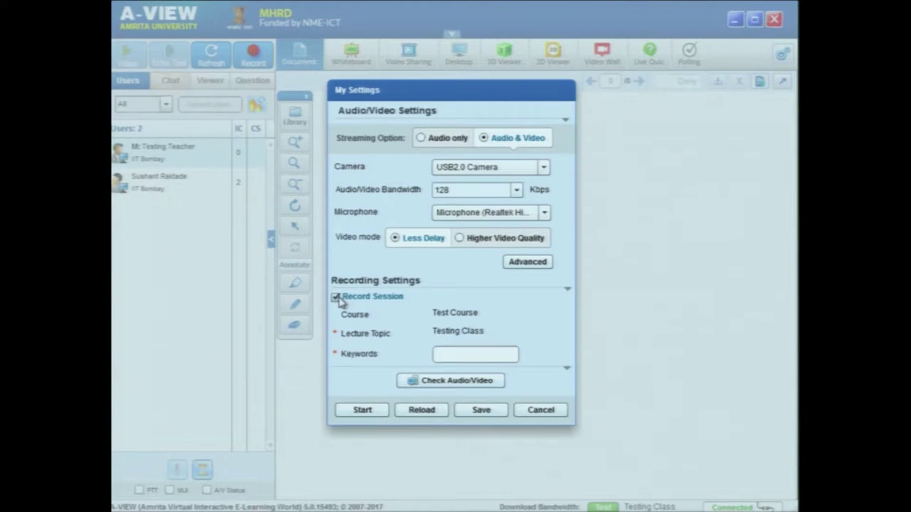
pyautogui.click(362, 410)
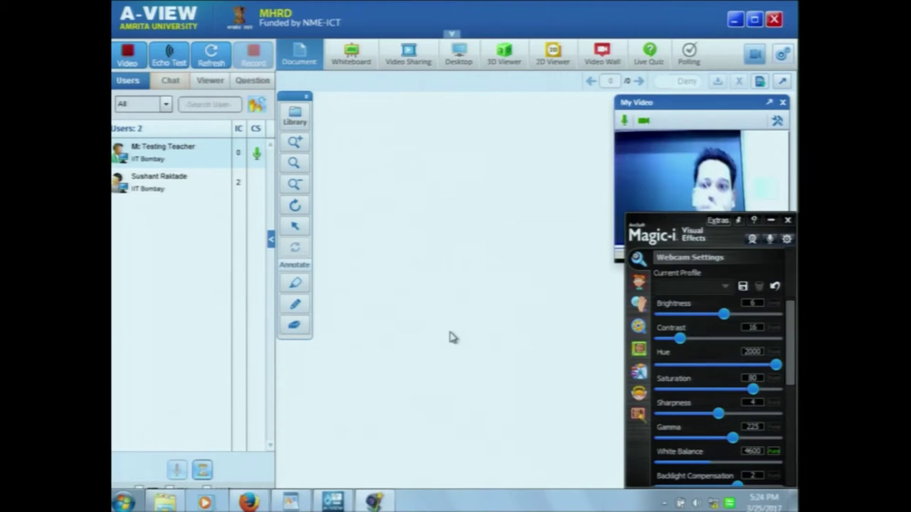
pyautogui.click(788, 220)
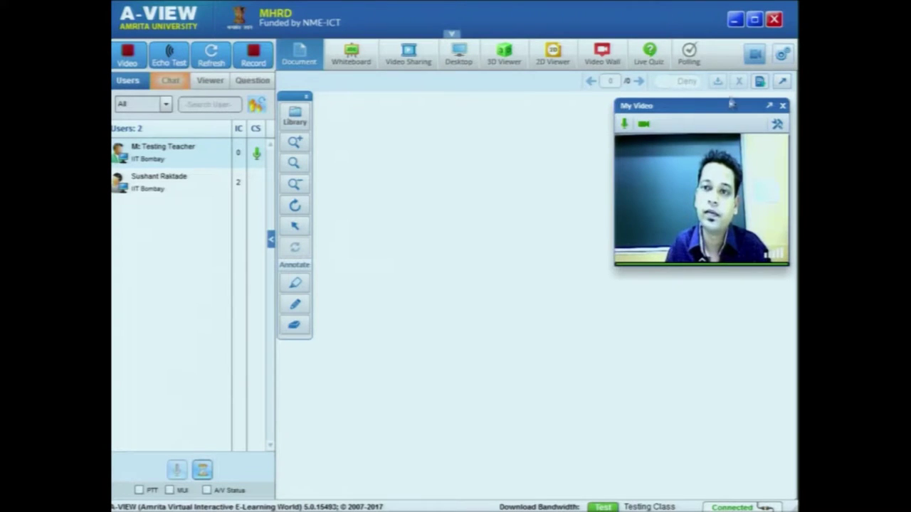
# - Move the My Video window to the upper edge of the screen, close and reopen it, and leave it closed
pyautogui.moveTo(722, 95); pyautogui.dragTo(662, 3)
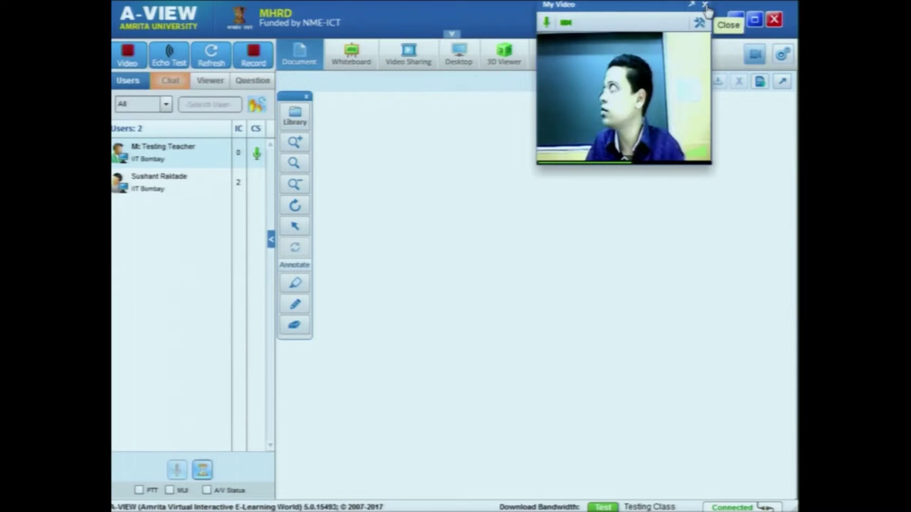
pyautogui.click(705, 6)
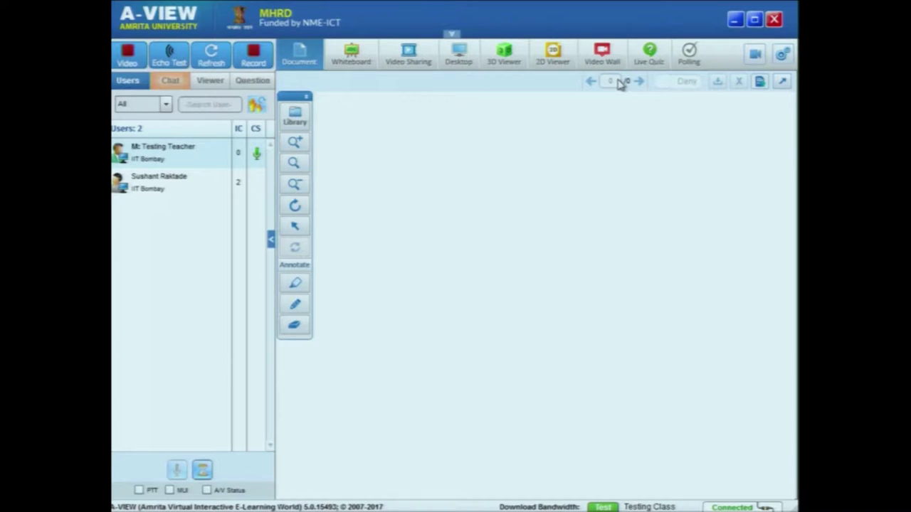
pyautogui.click(757, 57)
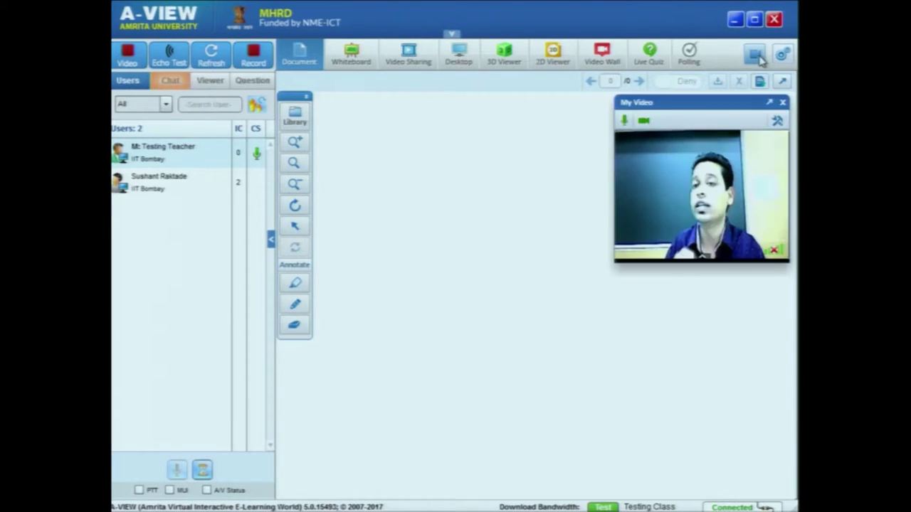
pyautogui.click(782, 102)
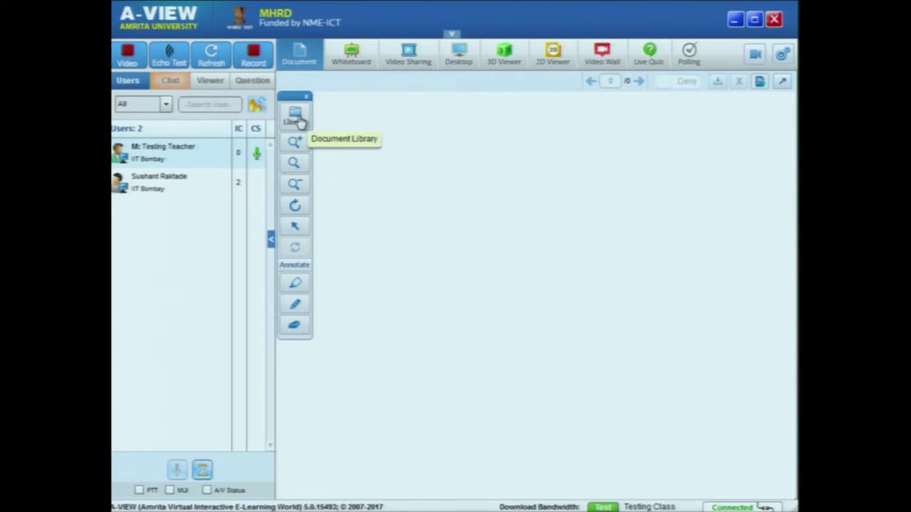
# - Open the document library and expand the My Documents folder
pyautogui.click(296, 117)
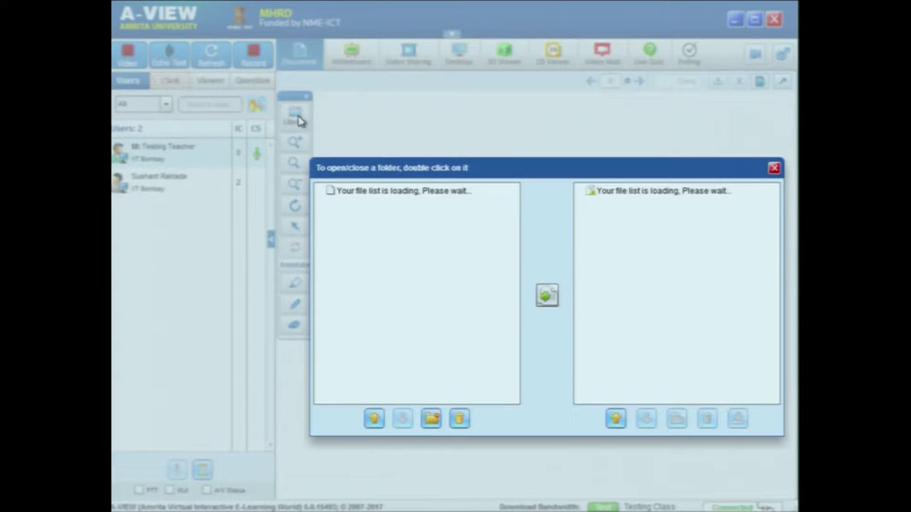
pyautogui.click(319, 192)
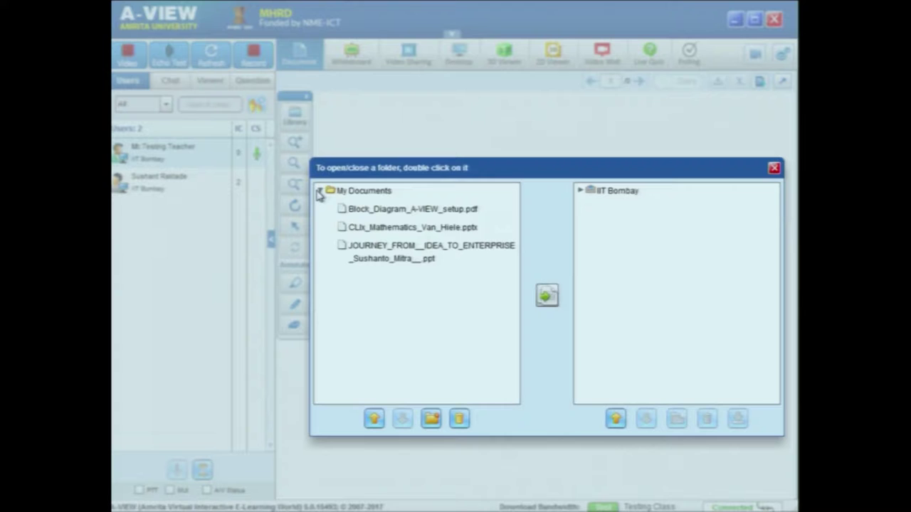
pyautogui.click(373, 419)
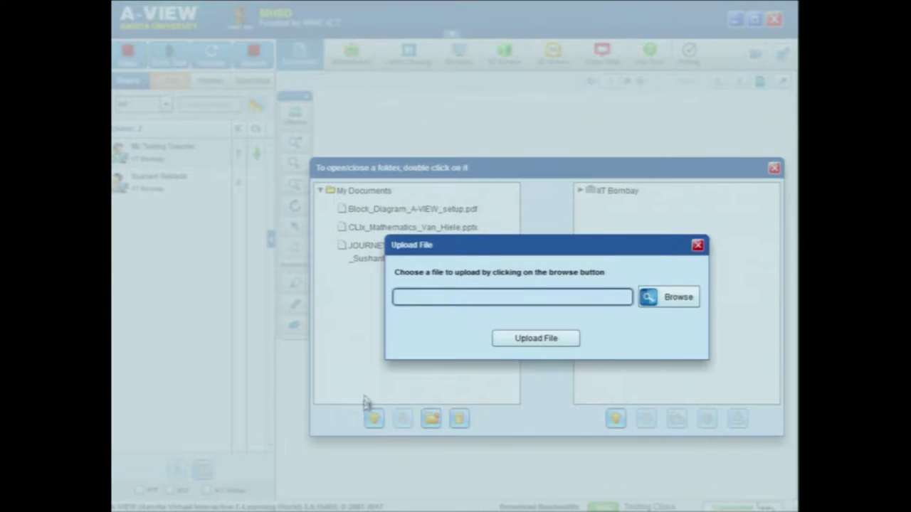
pyautogui.click(669, 299)
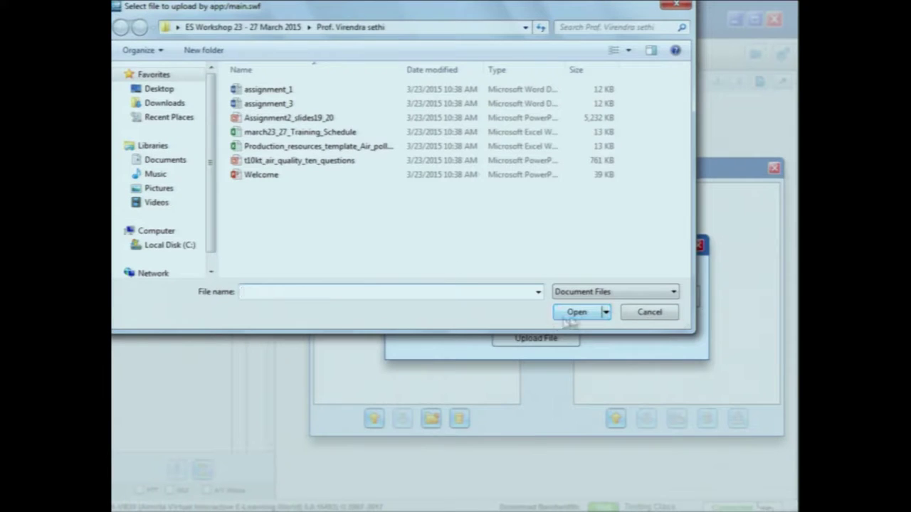
pyautogui.click(647, 313)
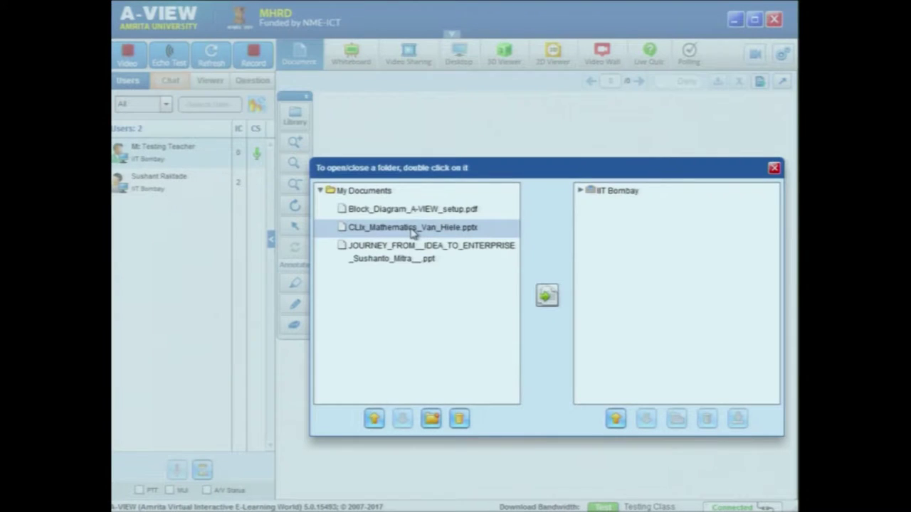
# - Open CLIx_Mathematics_Van_Hiele.pptx from the My Documents folder in the class document viewer
pyautogui.click(414, 260)
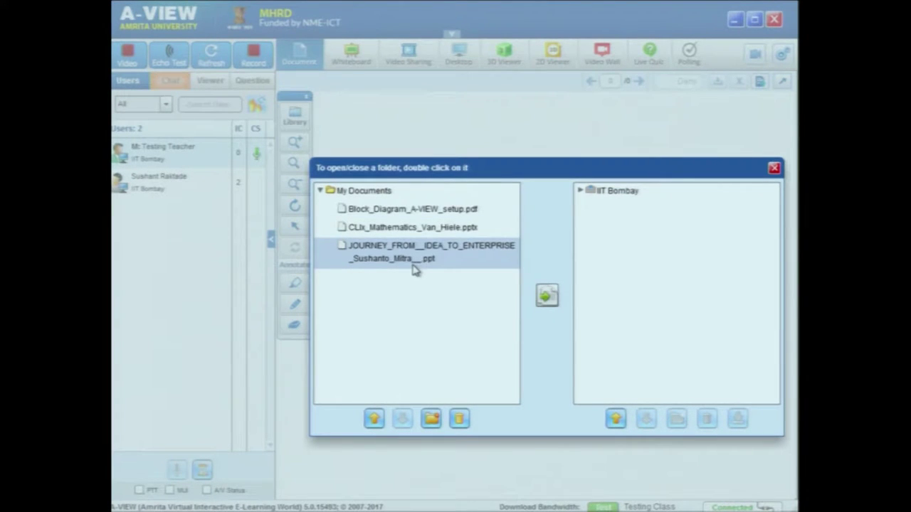
pyautogui.click(418, 230)
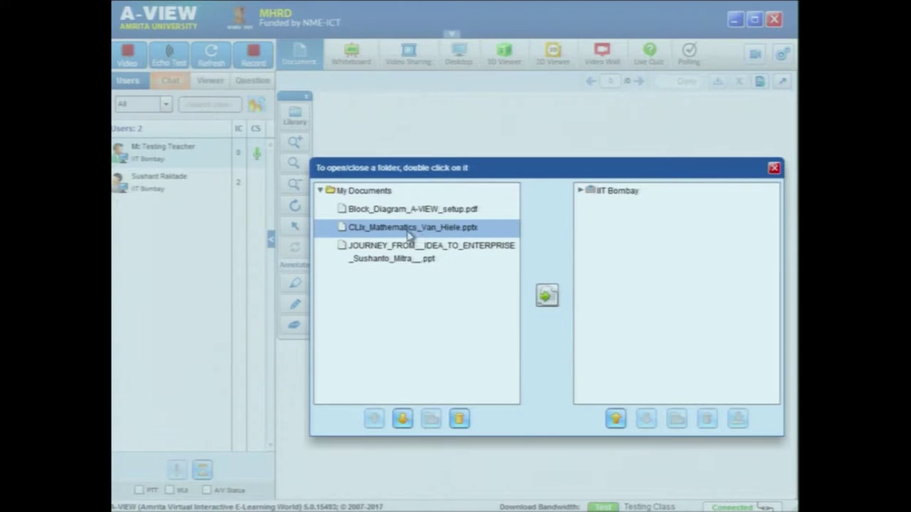
pyautogui.doubleClick(408, 229)
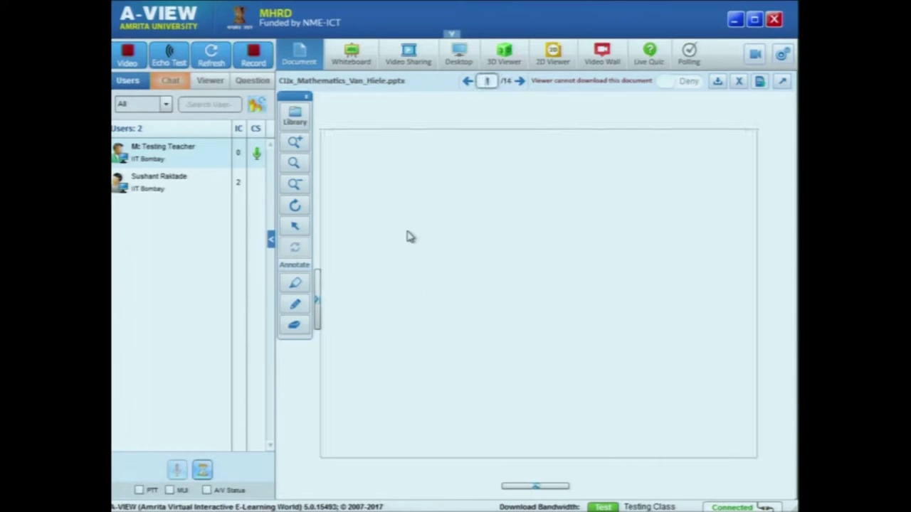
# - Page forward through the presentation and back to slide 3, the overview of Van Hiele levels of geometric reasoning
pyautogui.click(519, 81)
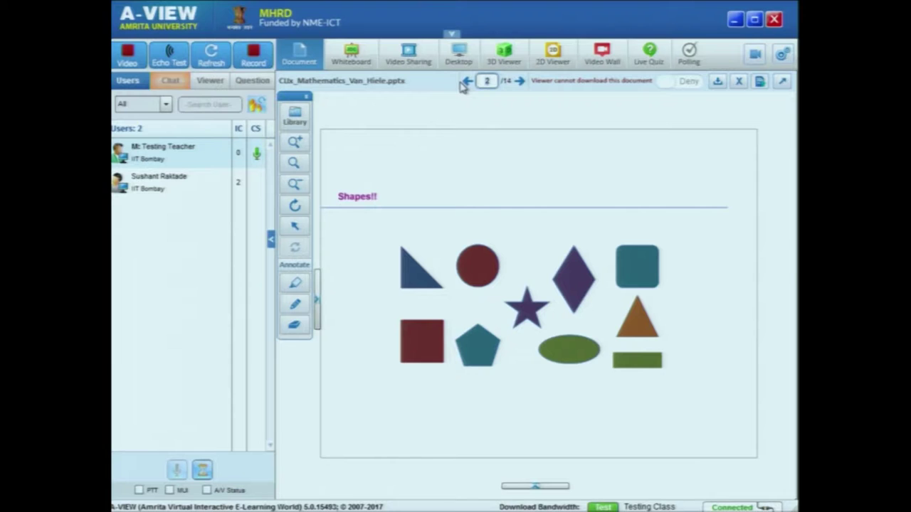
pyautogui.click(520, 82)
pyautogui.click(520, 83)
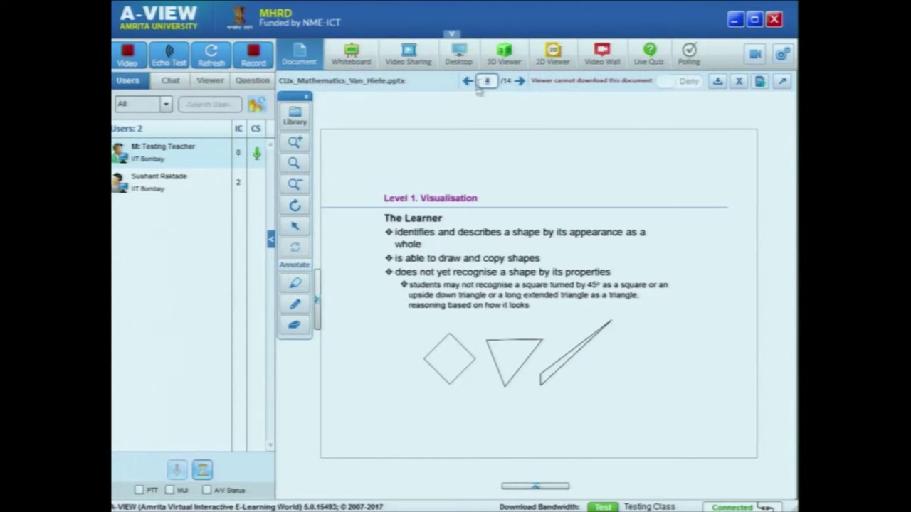
pyautogui.click(468, 82)
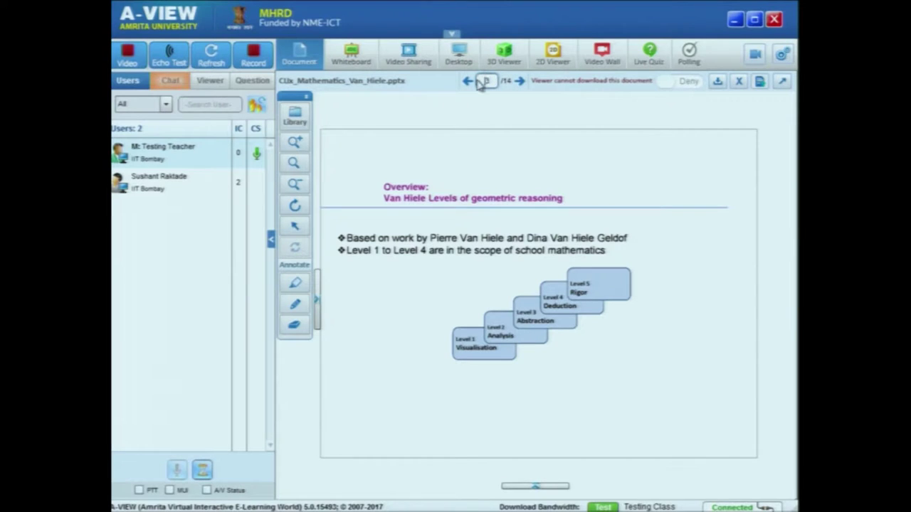
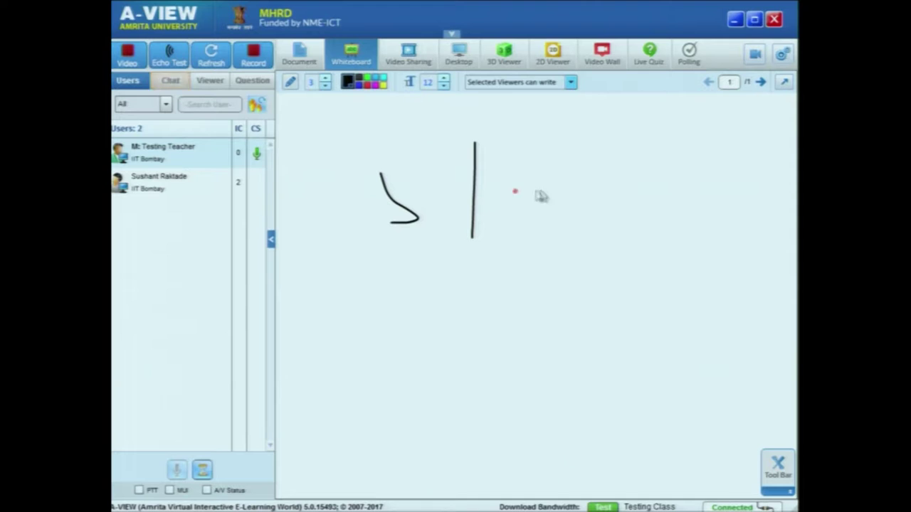
# - Erase the freehand pen strokes from the whiteboard with the large eraser
pyautogui.click(776, 470)
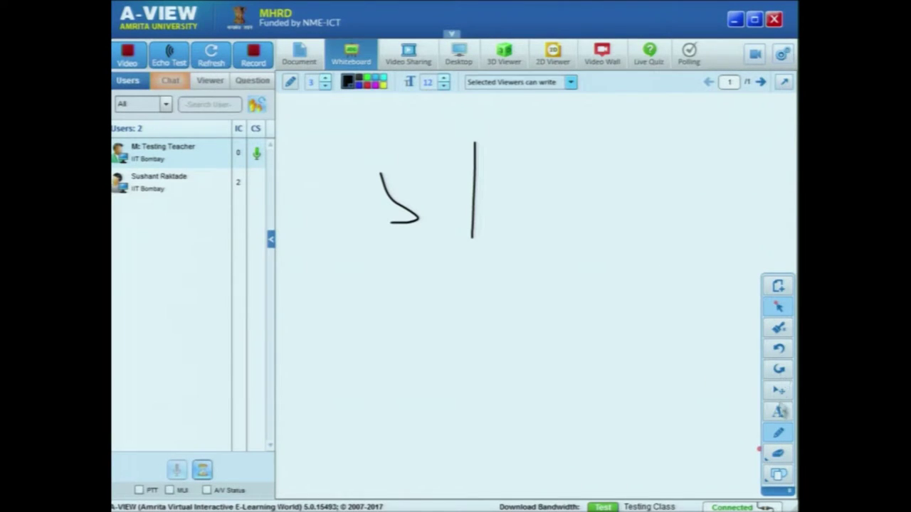
pyautogui.click(778, 459)
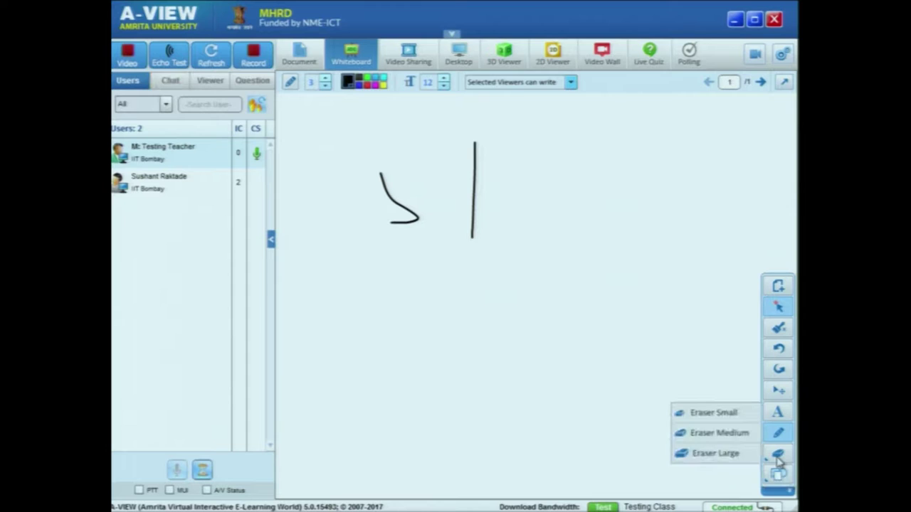
pyautogui.click(693, 458)
pyautogui.moveTo(478, 151)
pyautogui.mouseDown()
pyautogui.moveTo(466, 195)
pyautogui.moveTo(480, 177)
pyautogui.moveTo(447, 183)
pyautogui.moveTo(392, 218)
pyautogui.moveTo(455, 287)
pyautogui.mouseUp()
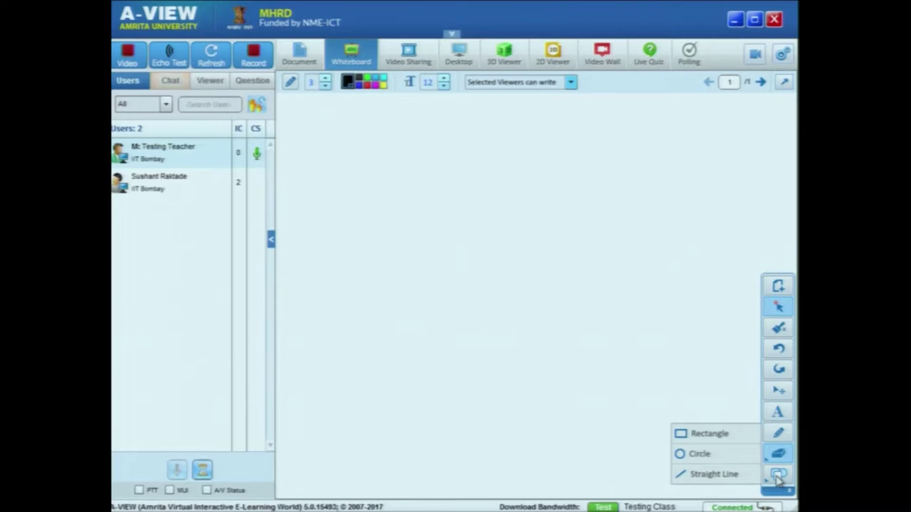
# - Draw three rectangles of decreasing size, joined corner to corner, on the whiteboard, and check the shared document before returning to the whiteboard
pyautogui.click(700, 439)
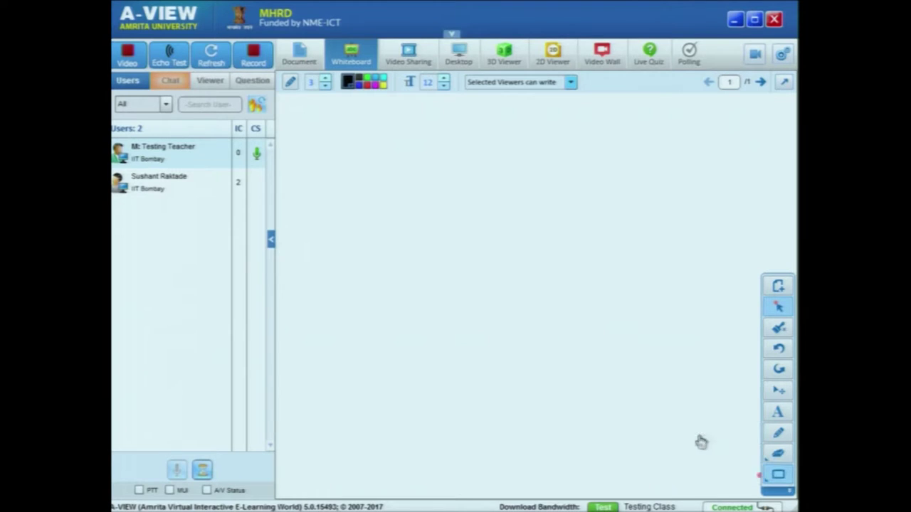
pyautogui.moveTo(435, 288); pyautogui.dragTo(503, 324)
pyautogui.moveTo(503, 324); pyautogui.dragTo(576, 360)
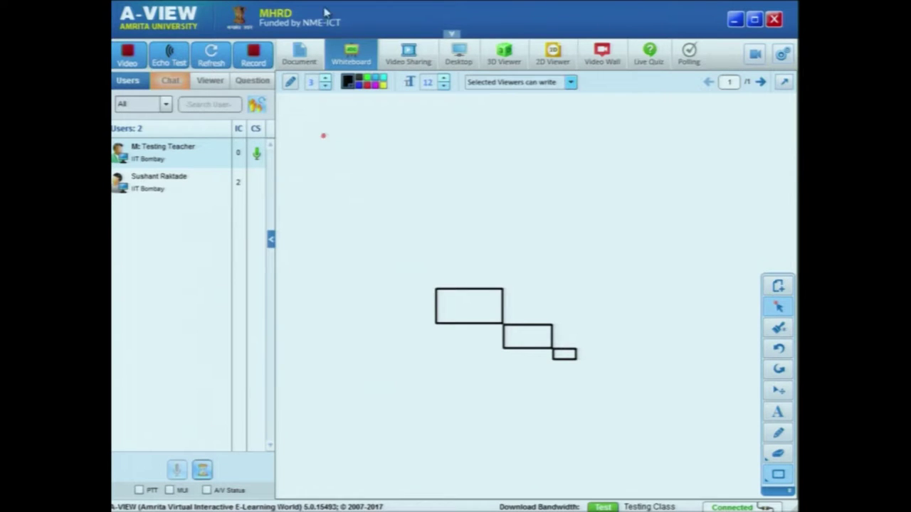
pyautogui.click(299, 56)
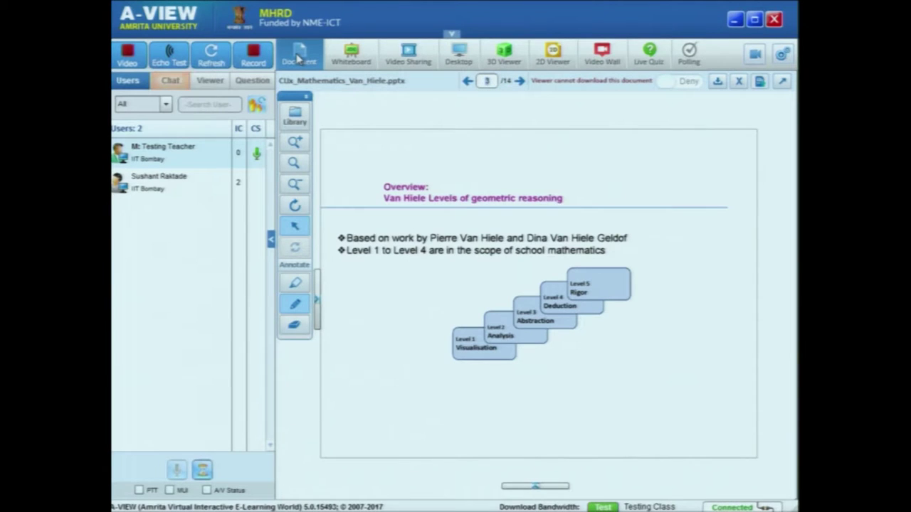
pyautogui.click(353, 53)
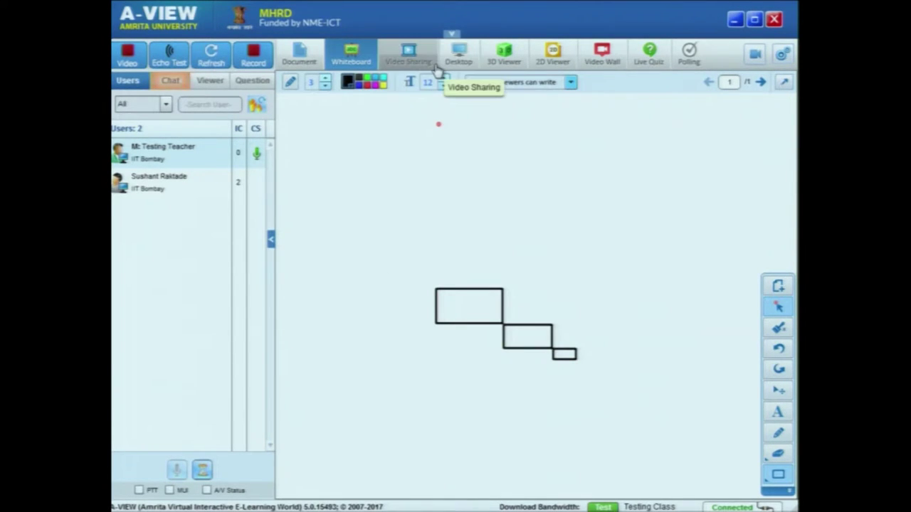
# - Share the entire desktop in Screen Area mode at Low quality, minimise the A-VIEW window, and stop the desktop sharing
pyautogui.click(466, 63)
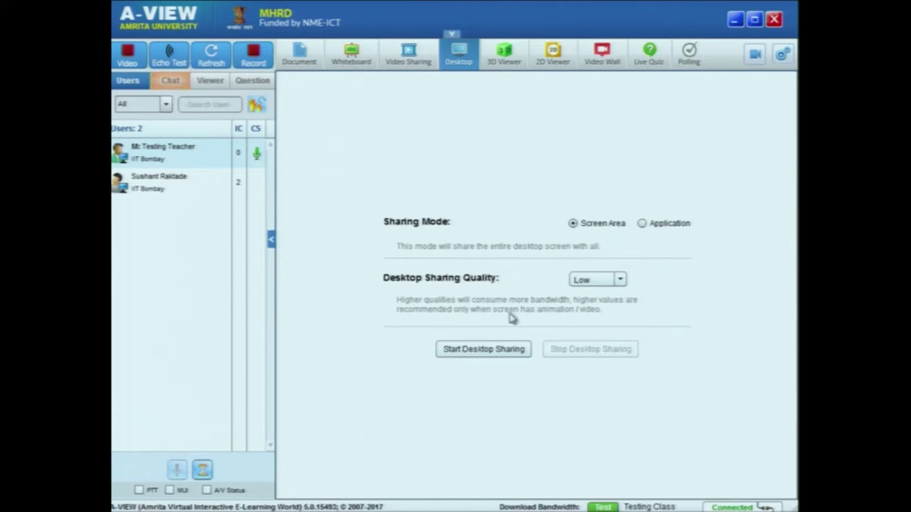
pyautogui.click(504, 350)
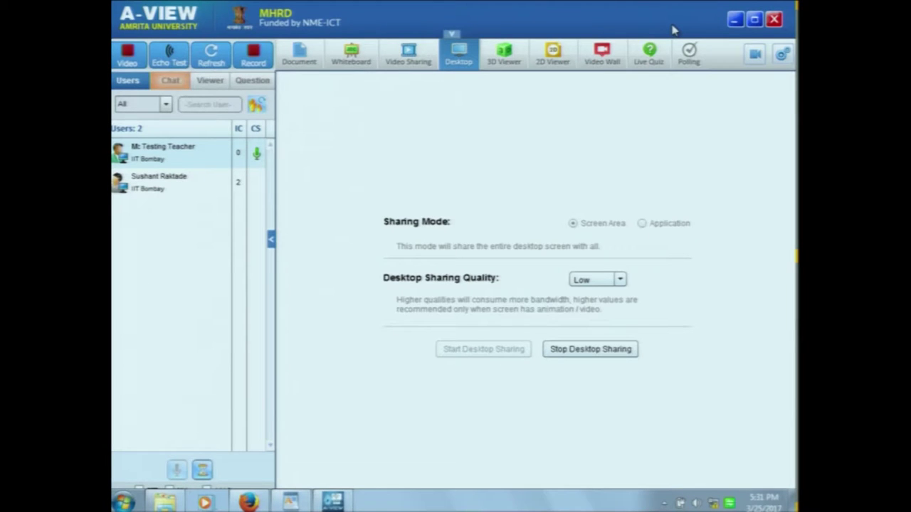
pyautogui.click(732, 22)
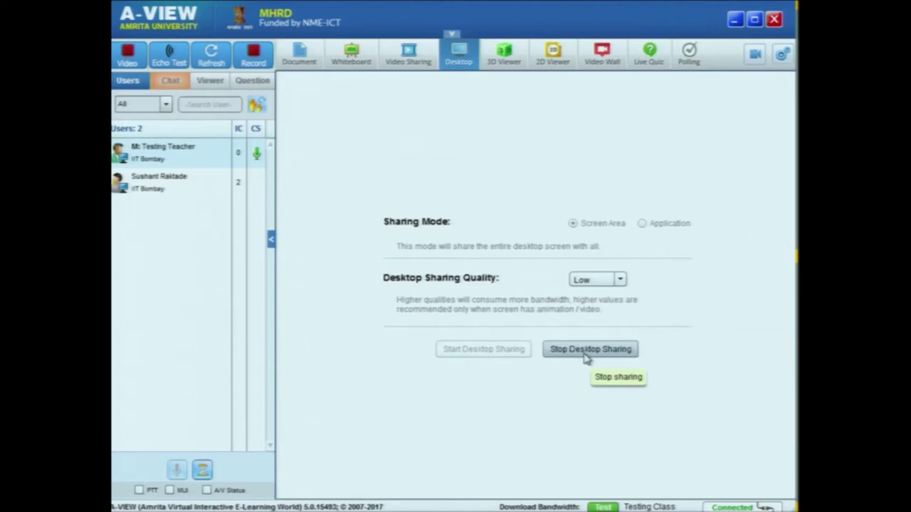
pyautogui.click(586, 351)
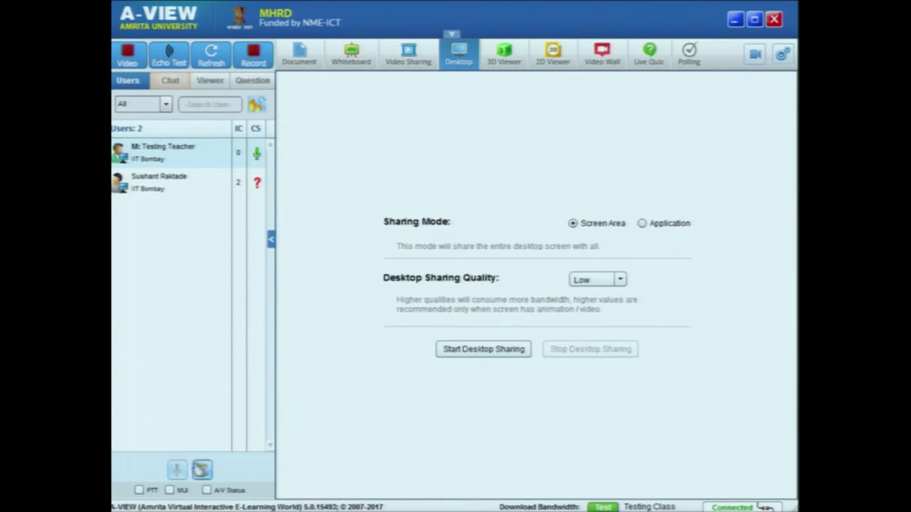
# - Start an interaction with the student whose status shows a raised question in the user list
pyautogui.click(197, 468)
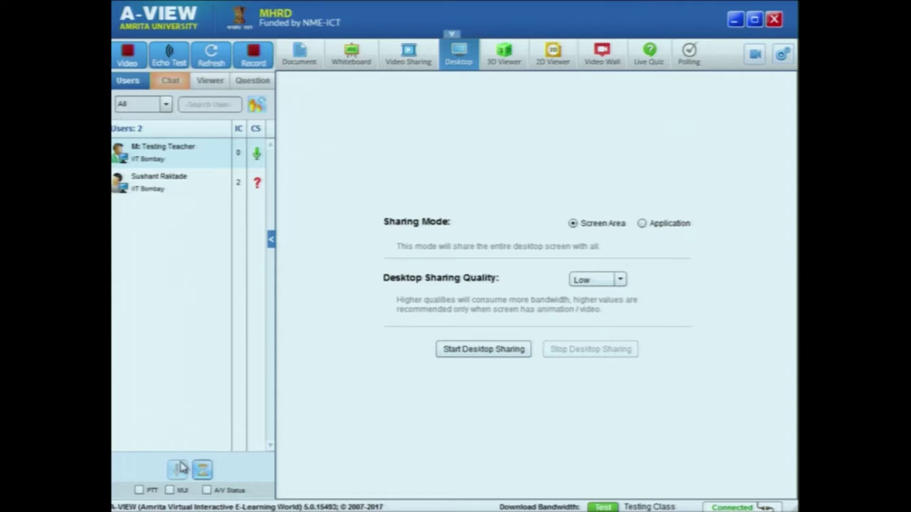
pyautogui.click(257, 196)
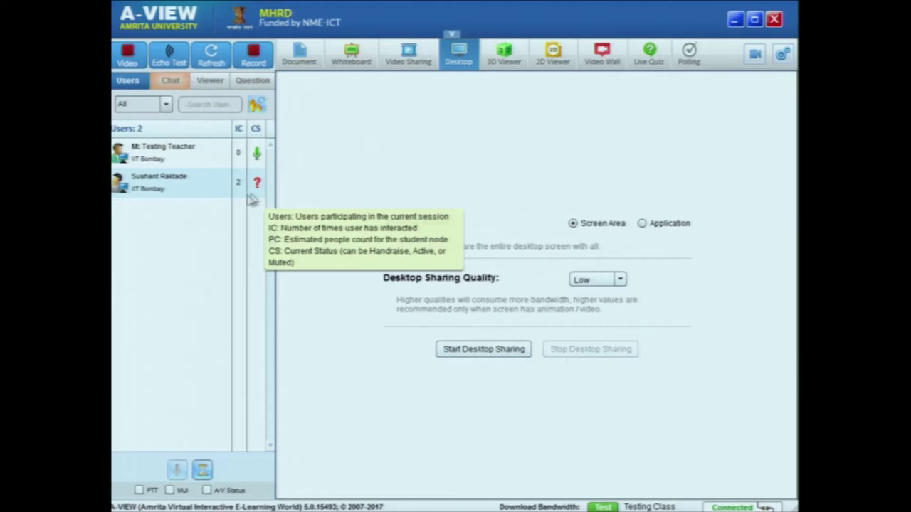
pyautogui.click(149, 182)
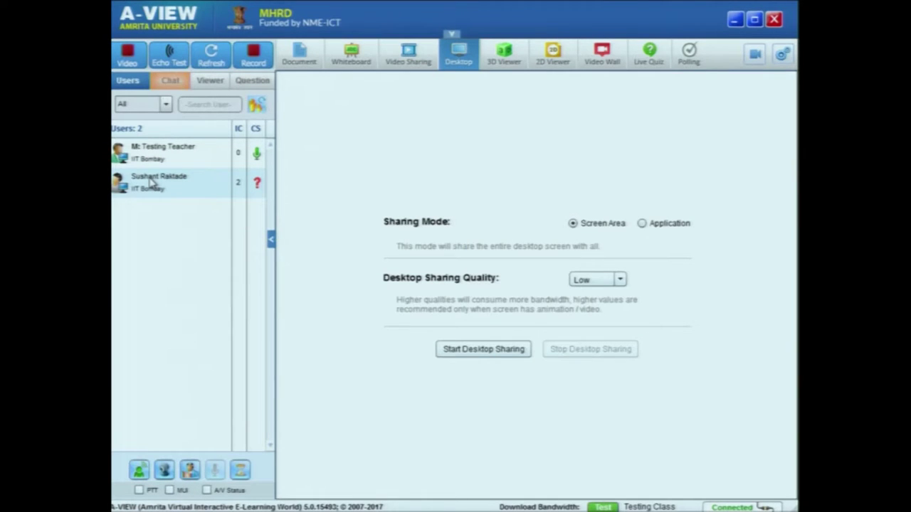
pyautogui.rightClick(150, 182)
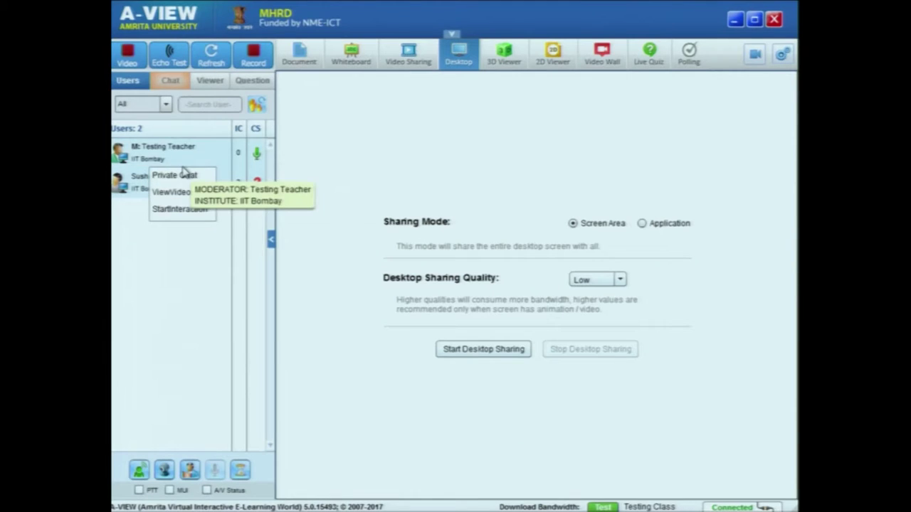
pyautogui.click(178, 212)
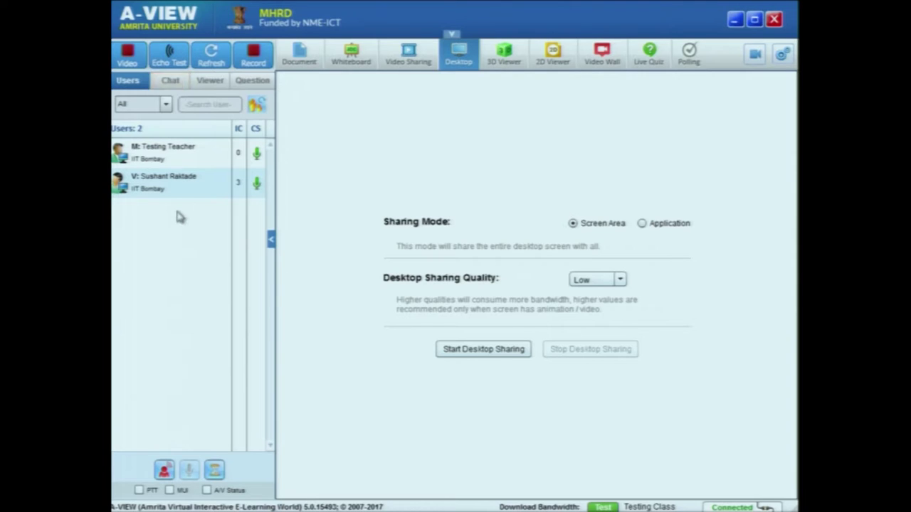
# - Open the Video Wall and put the student's video on the big screen in place of the presenter's
pyautogui.click(598, 63)
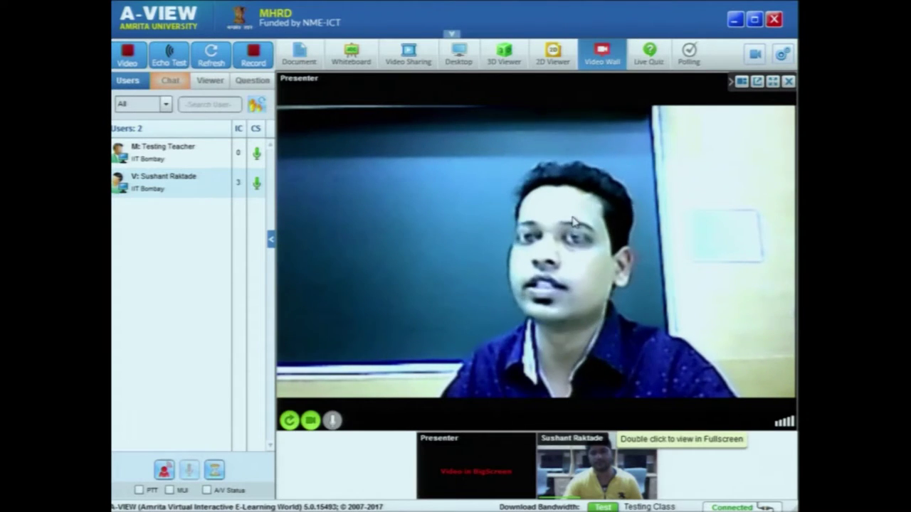
pyautogui.doubleClick(589, 457)
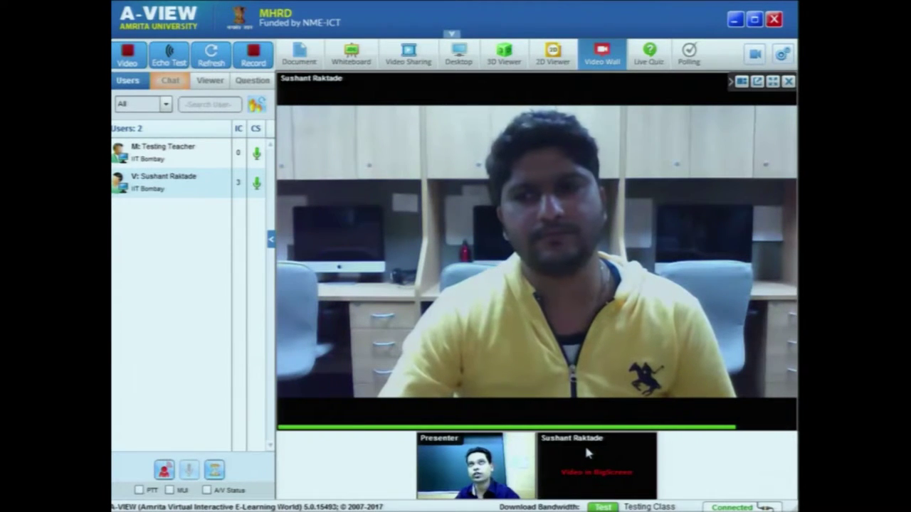
pyautogui.moveTo(676, 239)
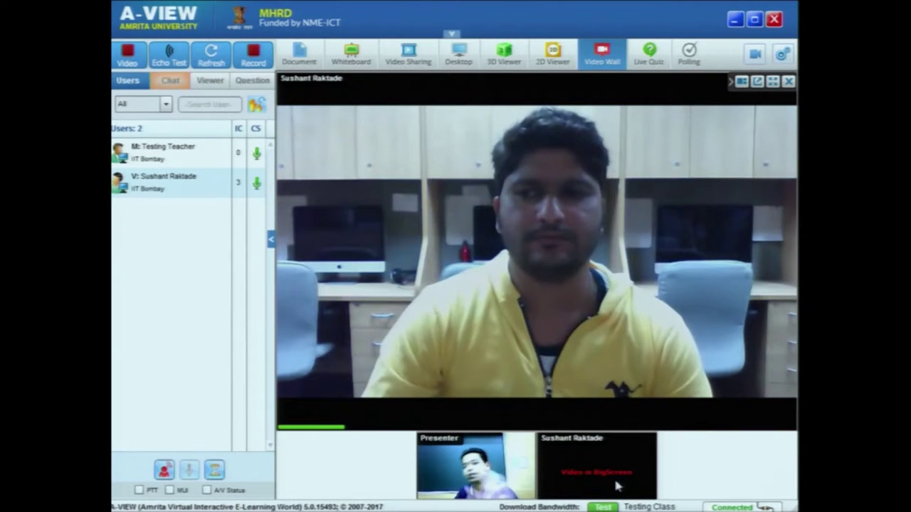
pyautogui.moveTo(561, 281)
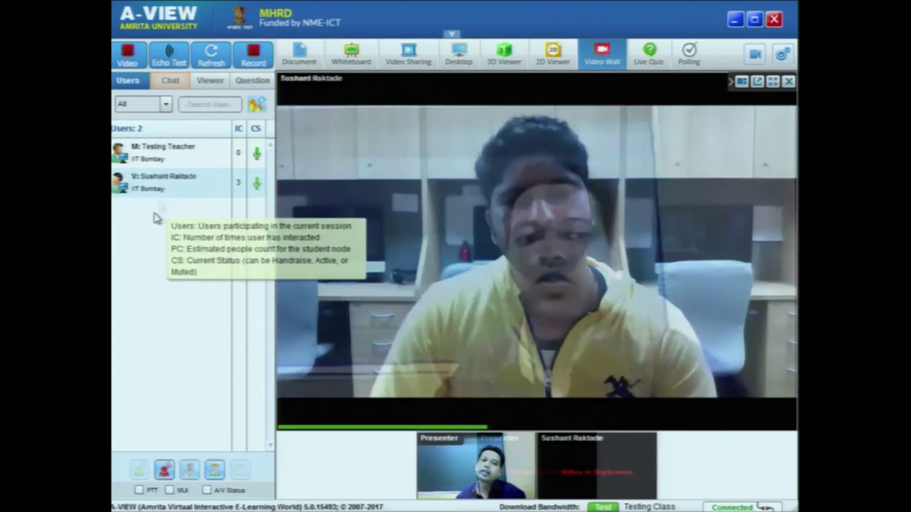
# - End the interaction with the student and start it again from the user list
pyautogui.click(161, 184)
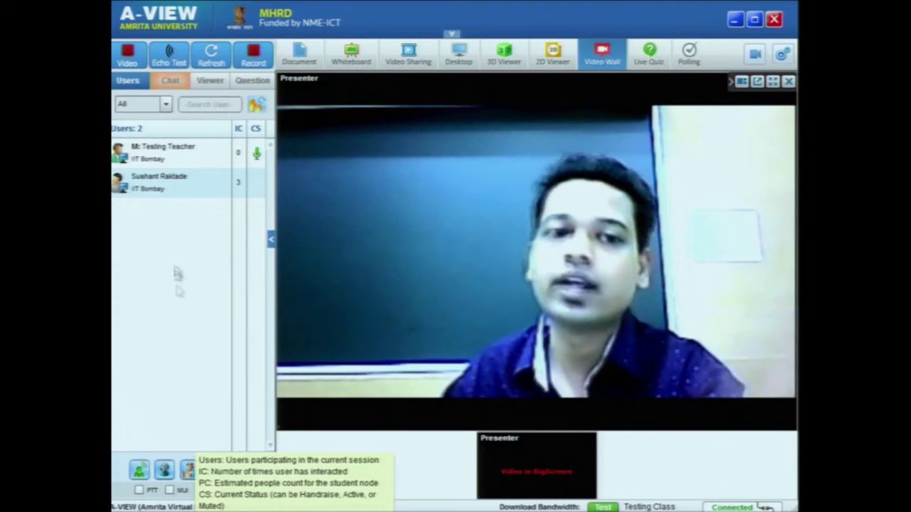
pyautogui.click(184, 178)
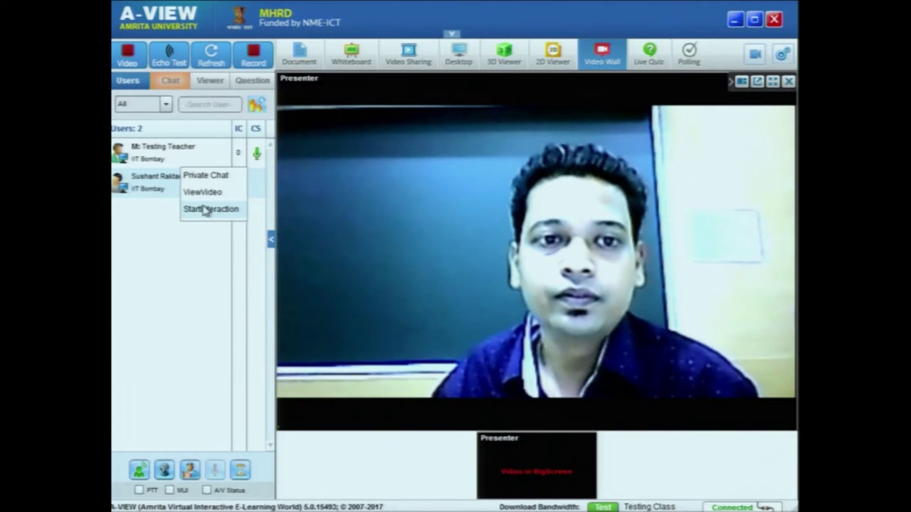
pyautogui.click(211, 209)
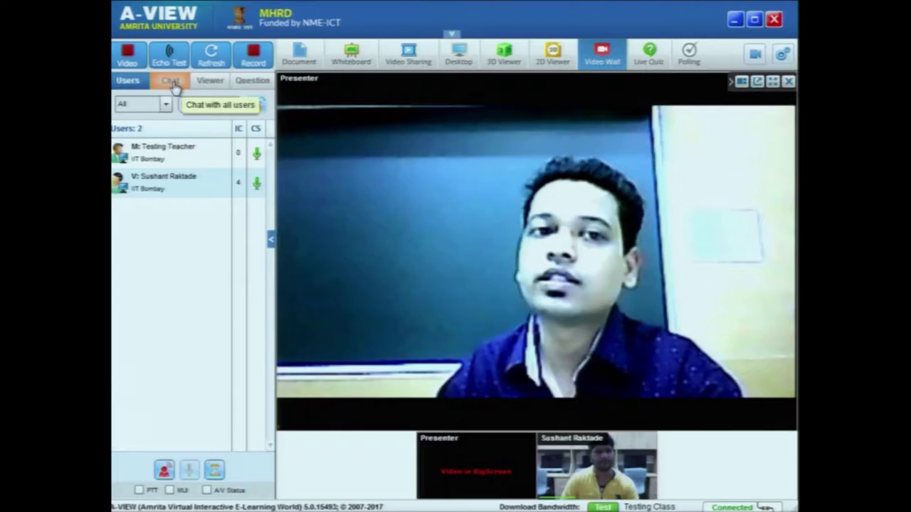
# - Look through the class chat and the question list, and activate the chat's message field
pyautogui.click(172, 83)
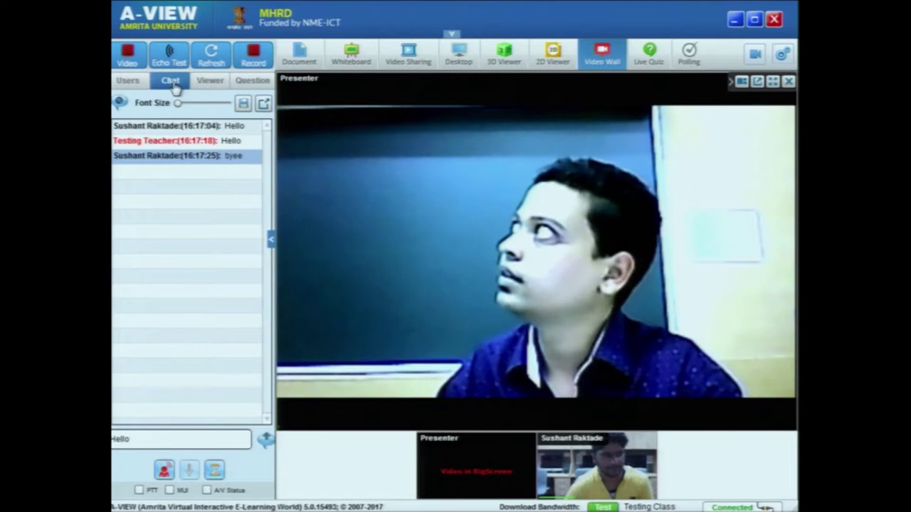
pyautogui.click(249, 82)
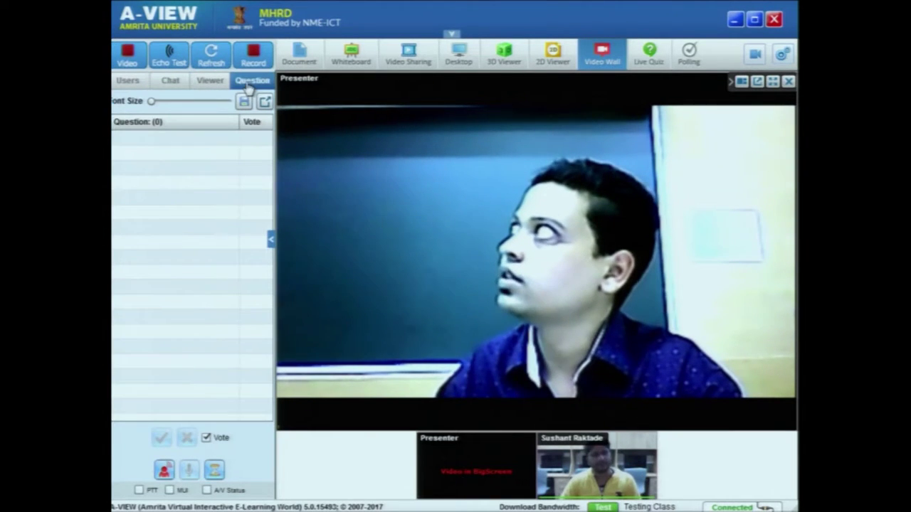
pyautogui.click(170, 84)
pyautogui.click(237, 81)
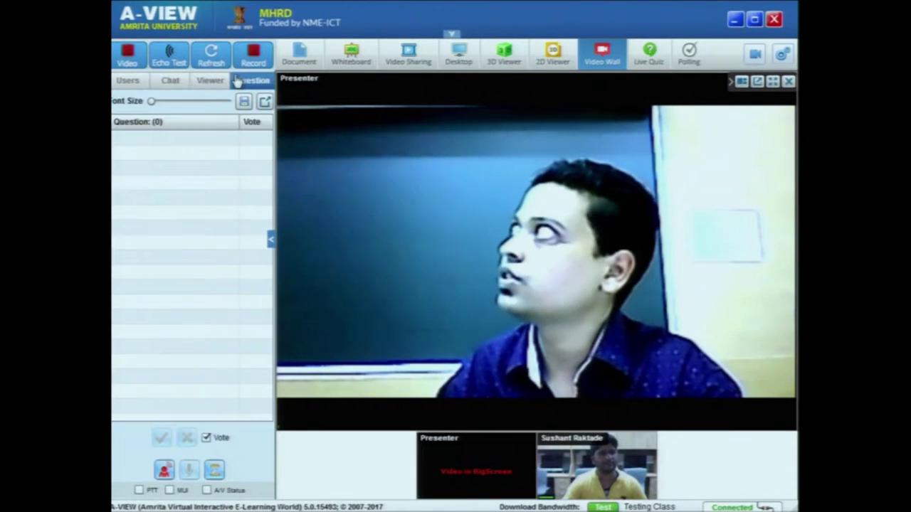
pyautogui.click(171, 83)
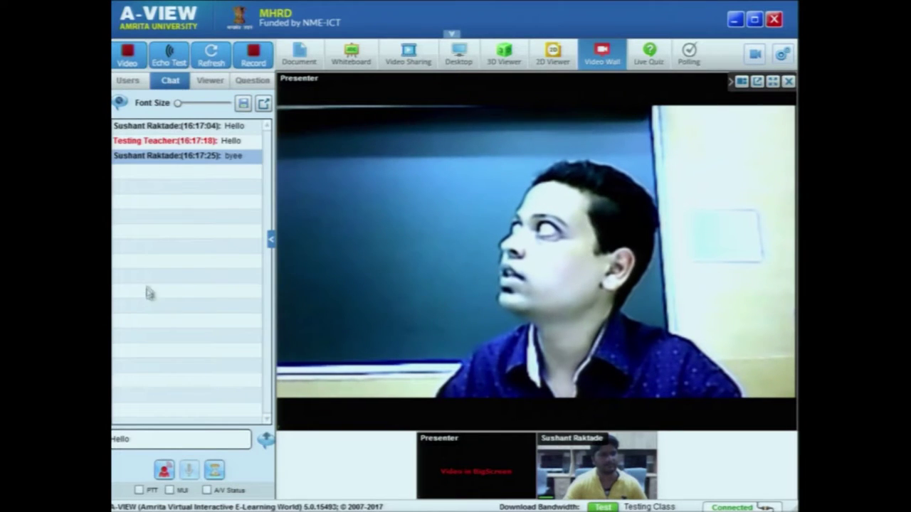
pyautogui.click(152, 439)
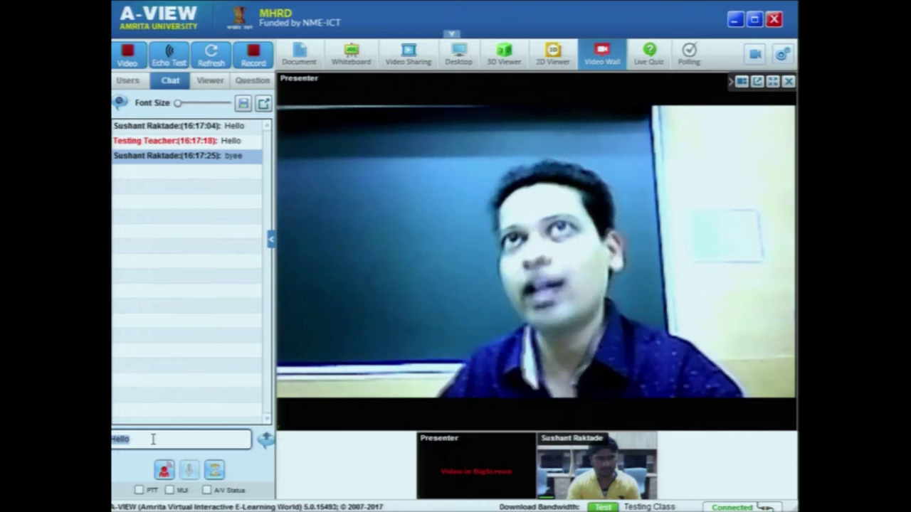
pyautogui.press('Return')
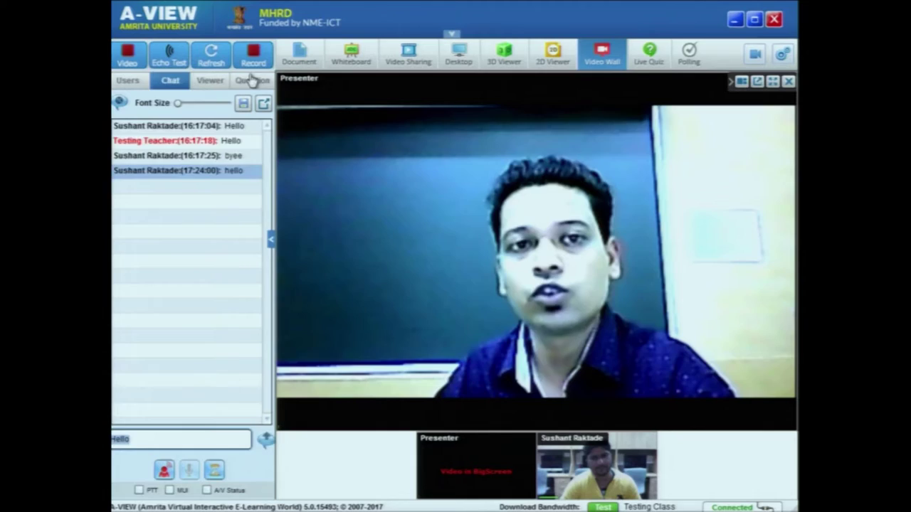
pyautogui.click(251, 80)
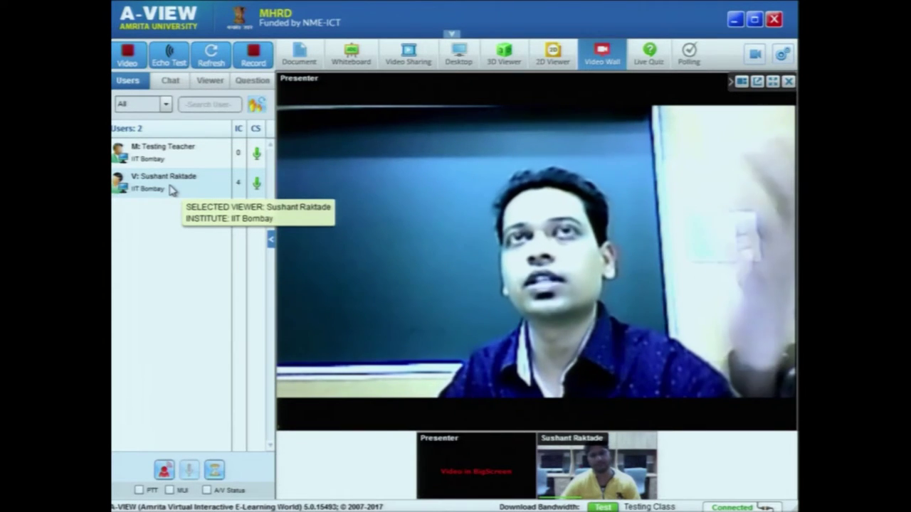
# - Open a private chat with the student from the user list, close it, and check the class chat before returning to the user list
pyautogui.rightClick(155, 187)
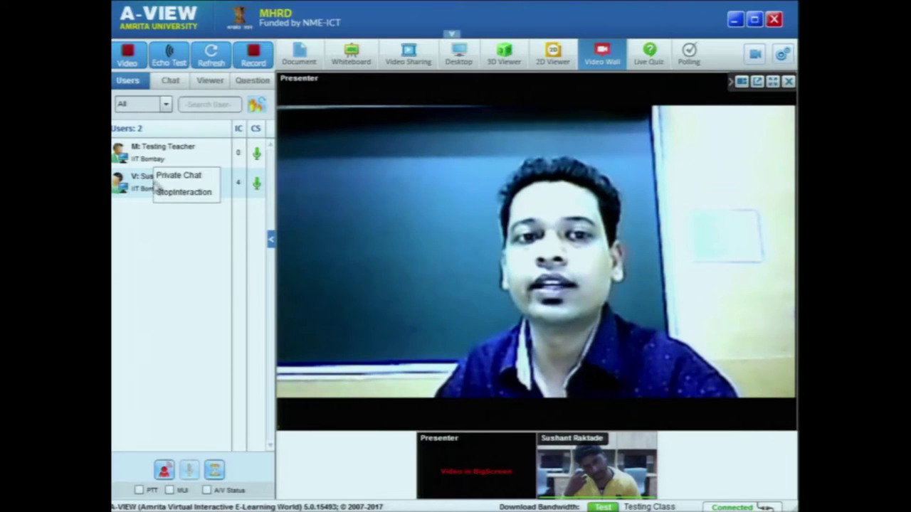
pyautogui.click(183, 191)
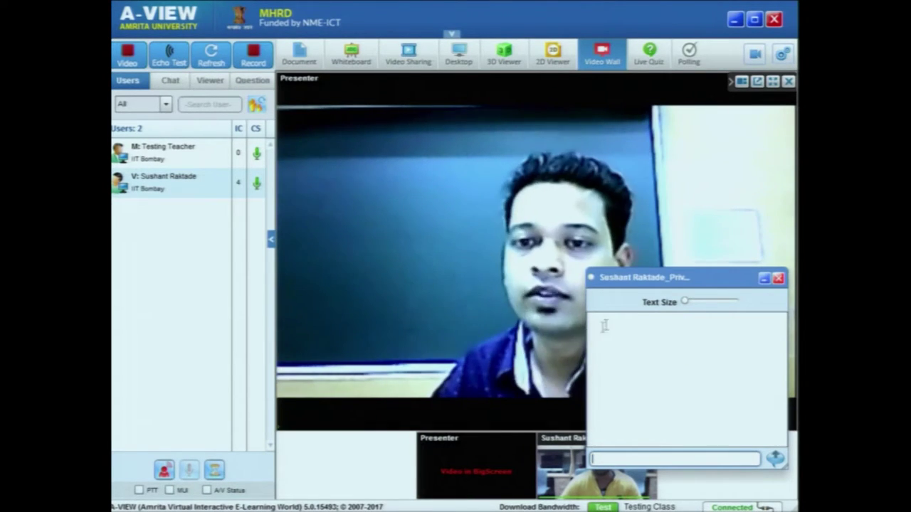
pyautogui.click(777, 279)
pyautogui.click(170, 83)
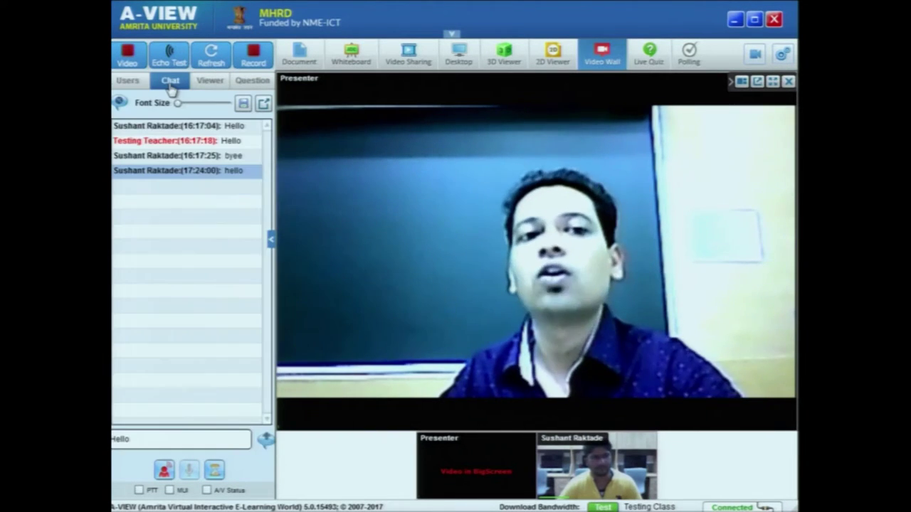
pyautogui.click(129, 81)
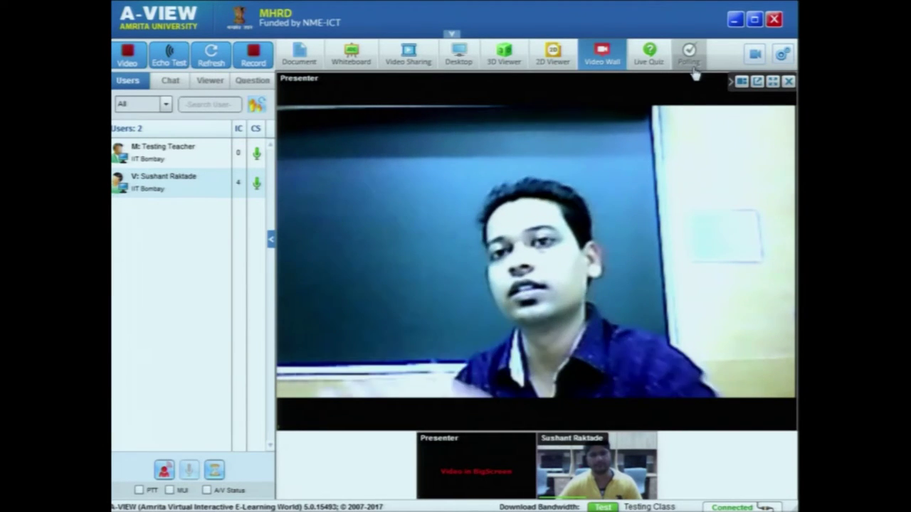
# - Open the polling questions, begin a new question with four answer choices, and cancel it without saving
pyautogui.click(689, 56)
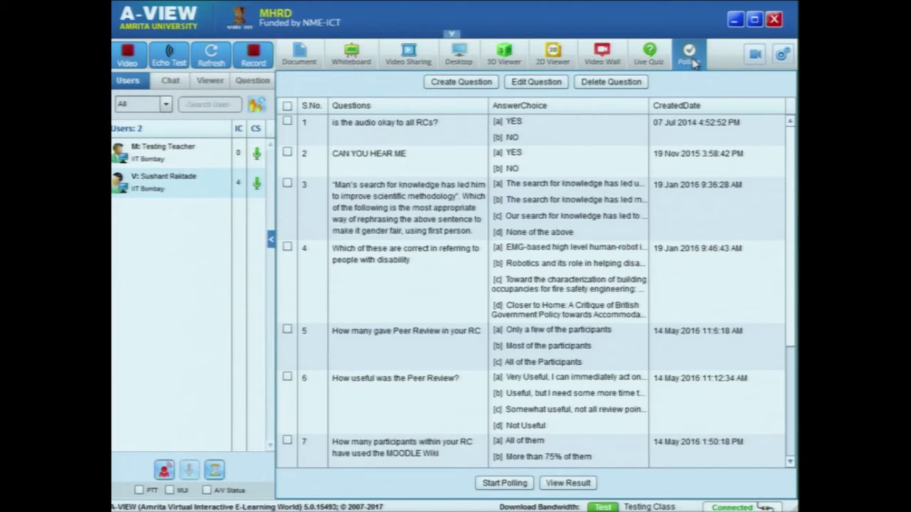
pyautogui.click(461, 82)
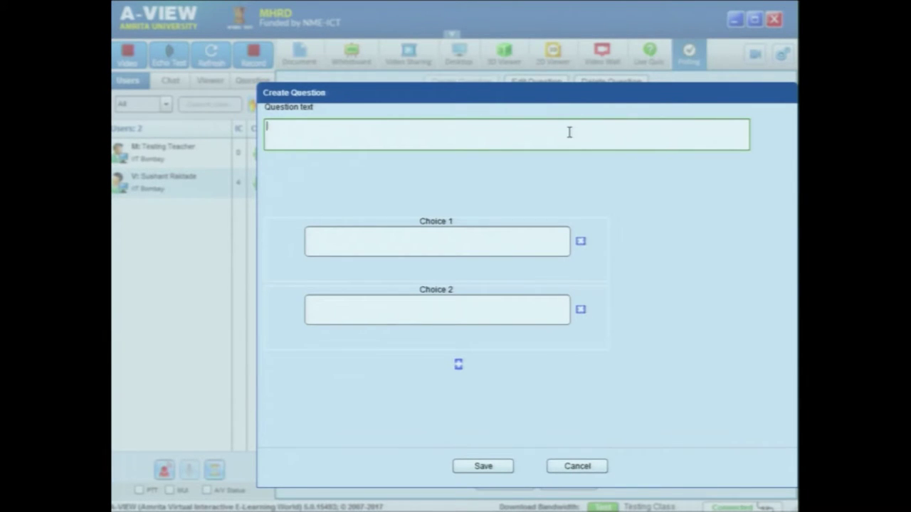
pyautogui.click(459, 365)
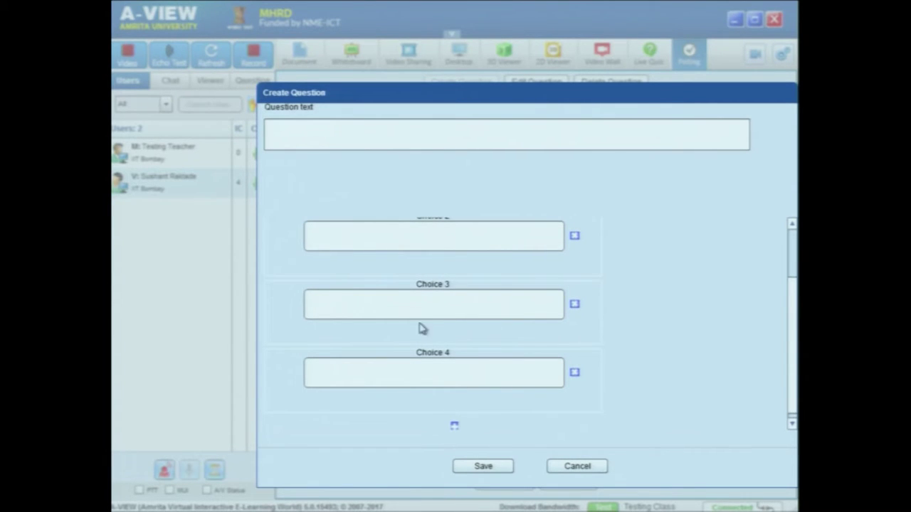
pyautogui.click(550, 465)
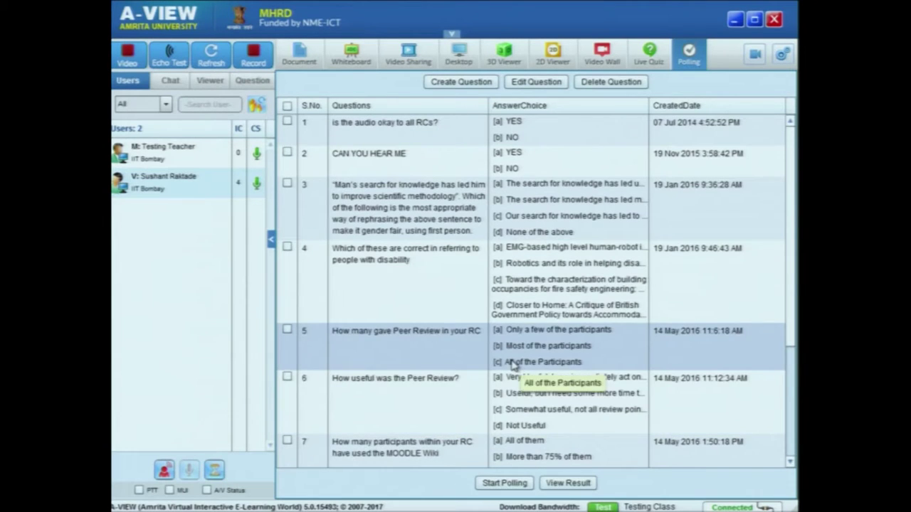
# - Select the question "How many gave Peer Review in your RC" for polling
pyautogui.scroll(-2, 548, 377)
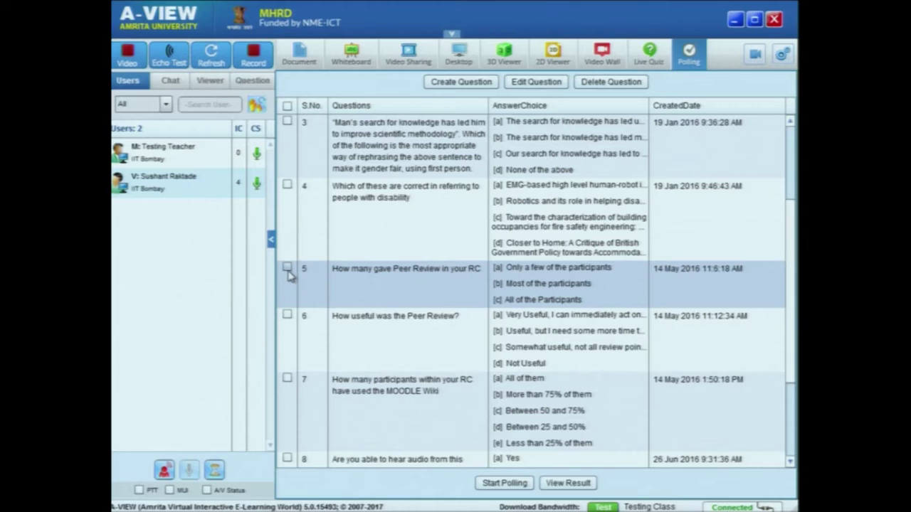
pyautogui.click(287, 269)
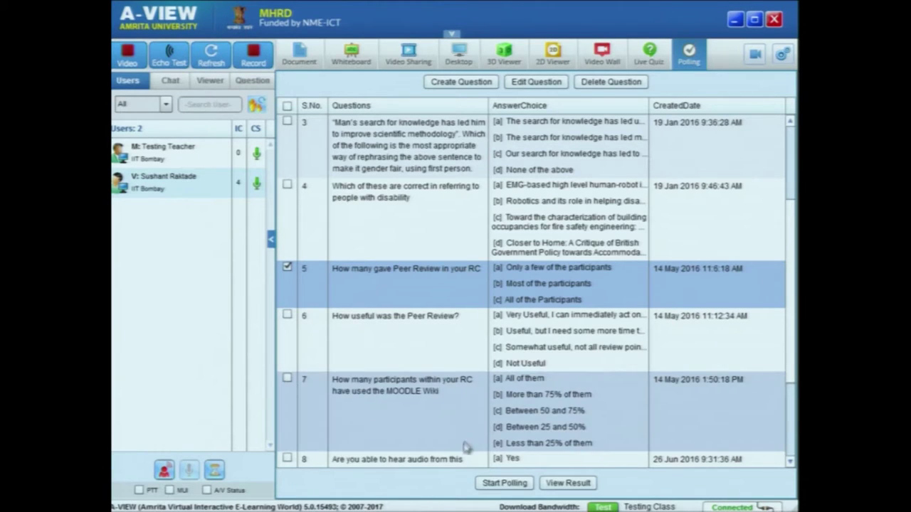
pyautogui.click(491, 484)
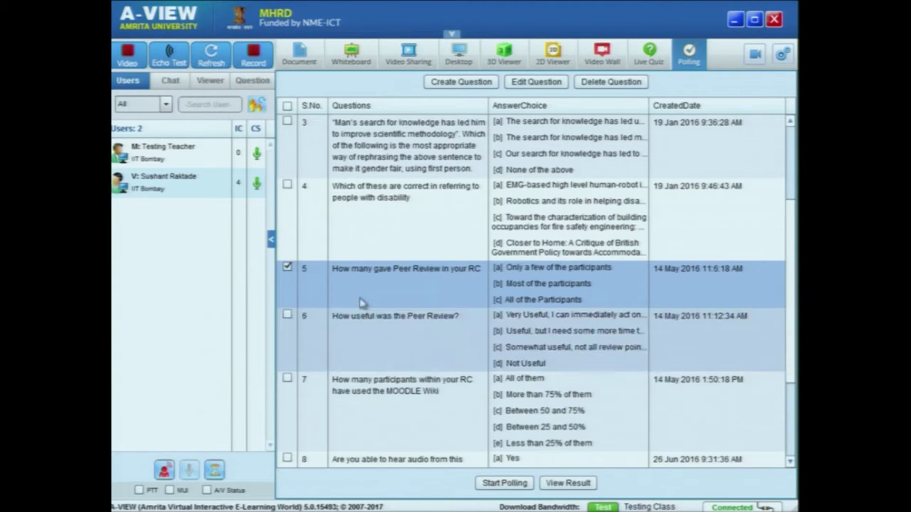
# - View the selected question's polling result, examine the bar of each answer choice and the number of submissions, and close the result
pyautogui.click(569, 484)
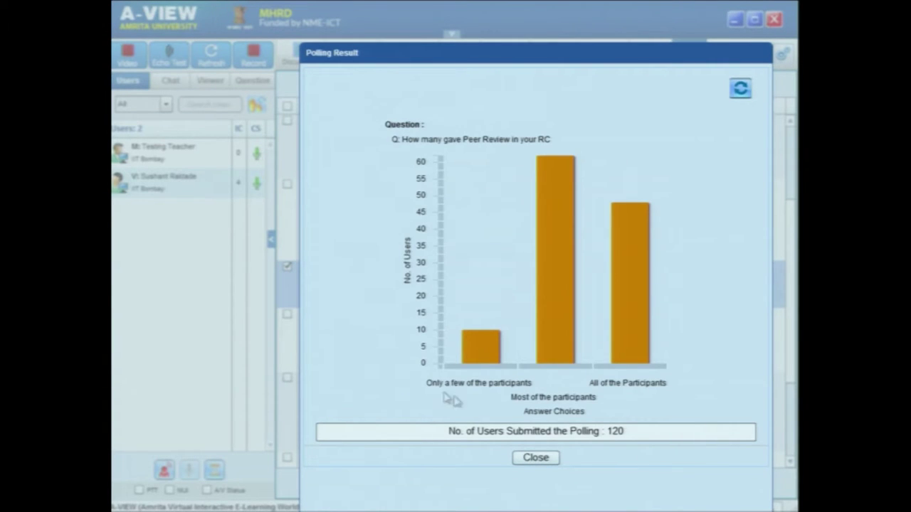
pyautogui.moveTo(564, 313)
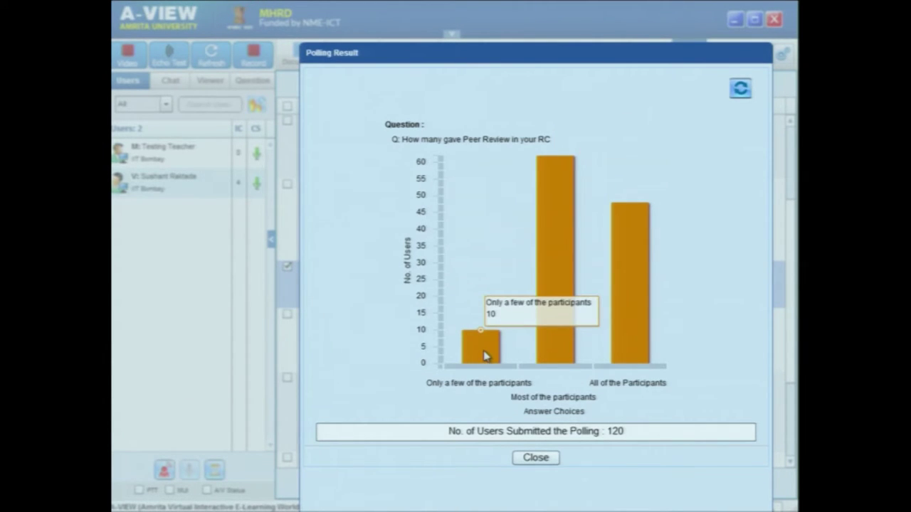
pyautogui.moveTo(636, 344)
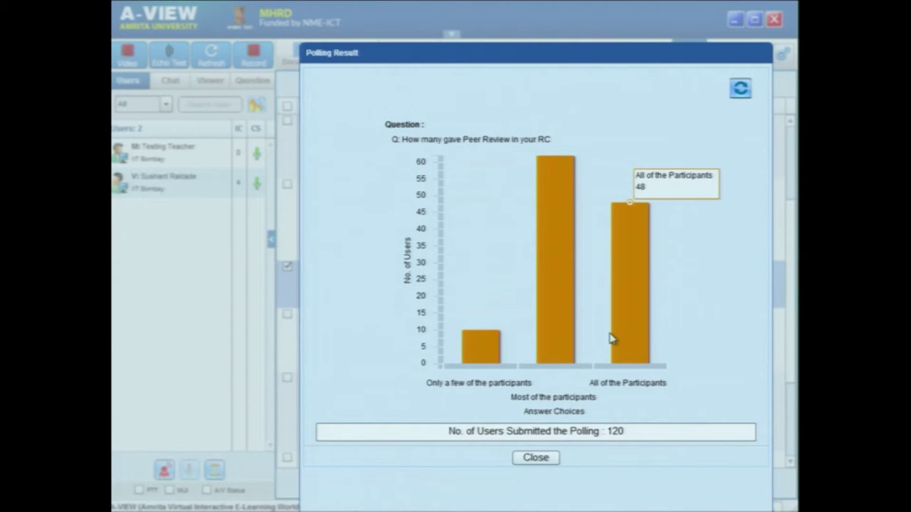
pyautogui.moveTo(451, 431); pyautogui.dragTo(640, 433)
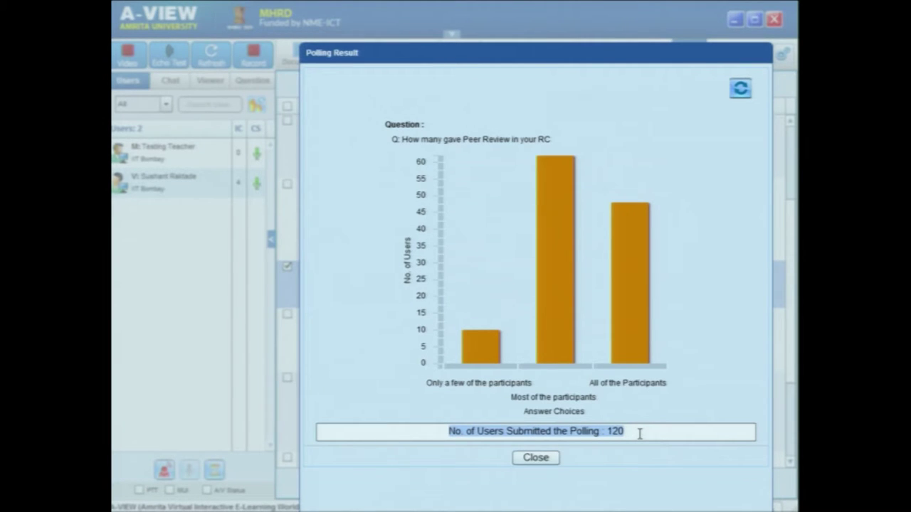
pyautogui.click(536, 457)
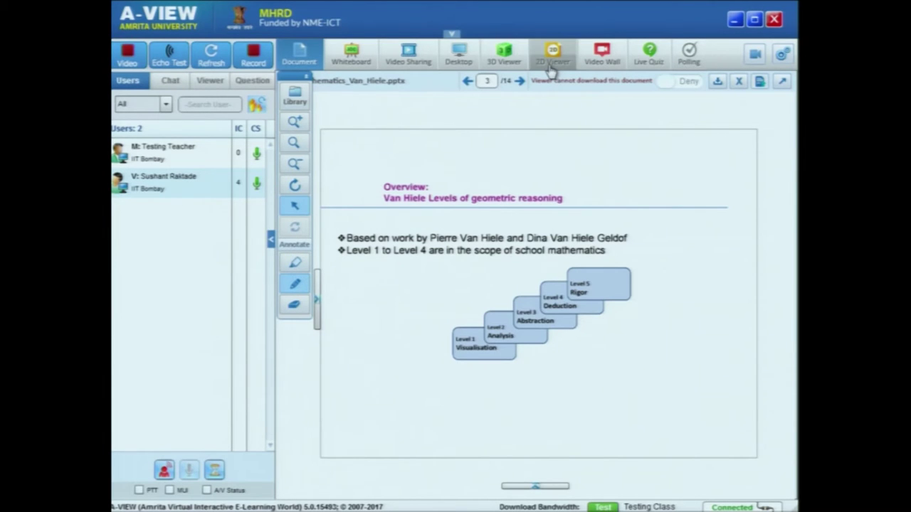